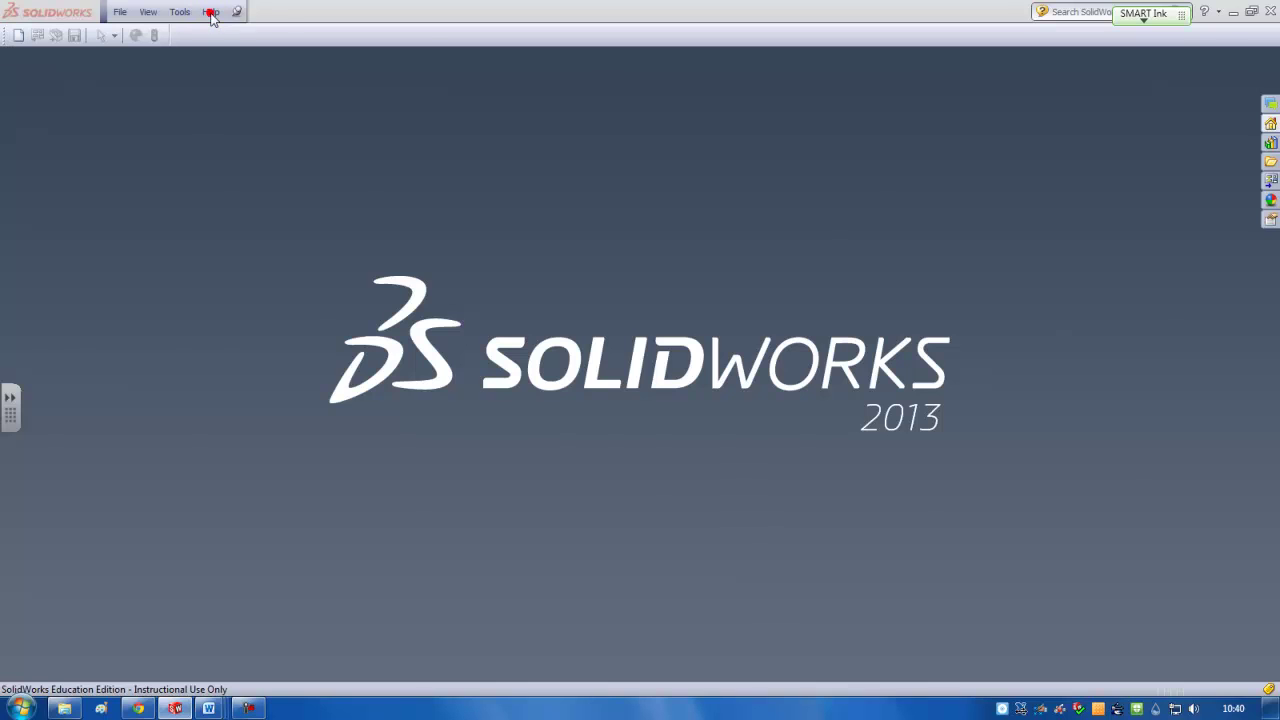
# - Open the Pattern Features tutorial from the SolidWorks tutorials to load mhousing.sldprt
pyautogui.click(229, 47)
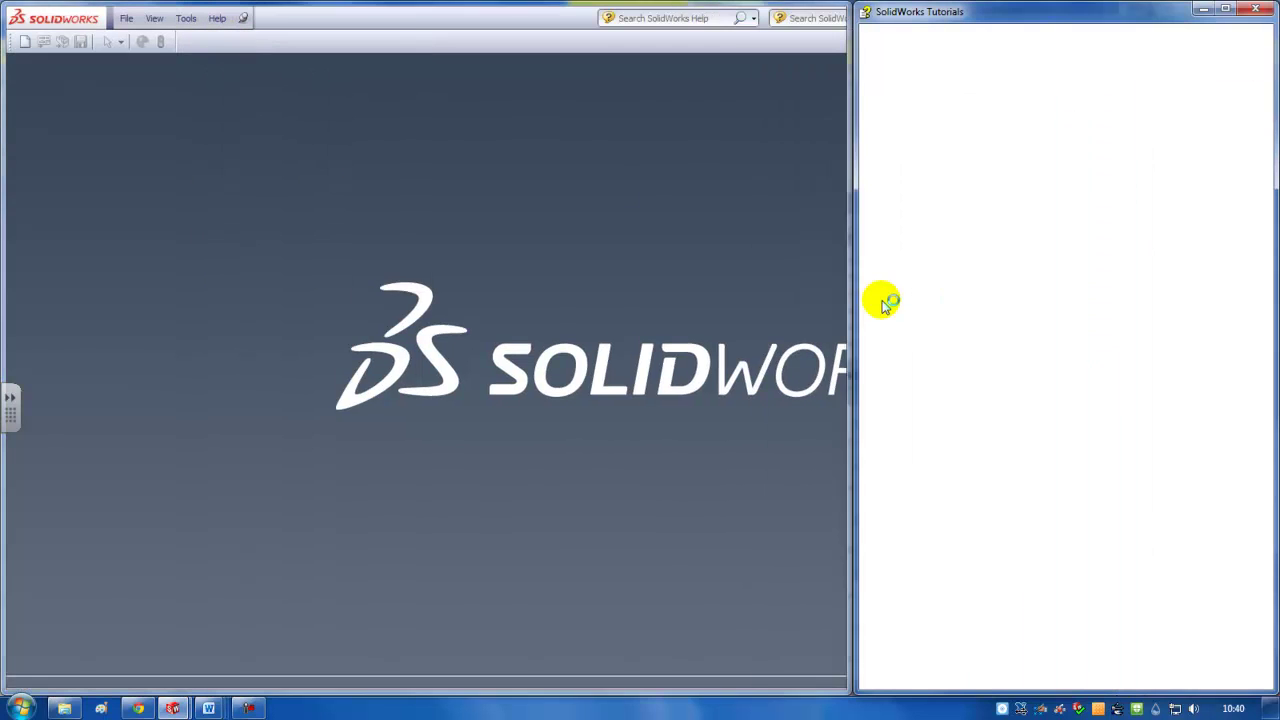
pyautogui.scroll(-1, 957, 412)
pyautogui.scroll(1, 957, 412)
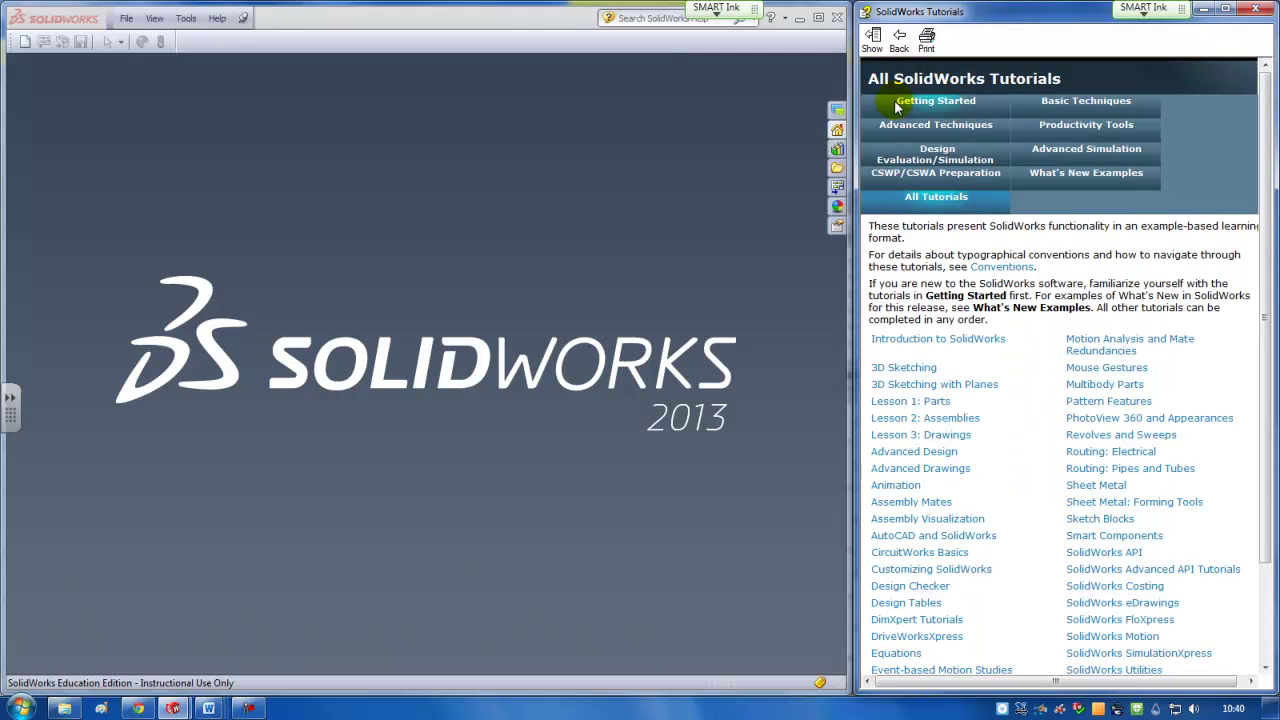
pyautogui.scroll(-3, 1042, 450)
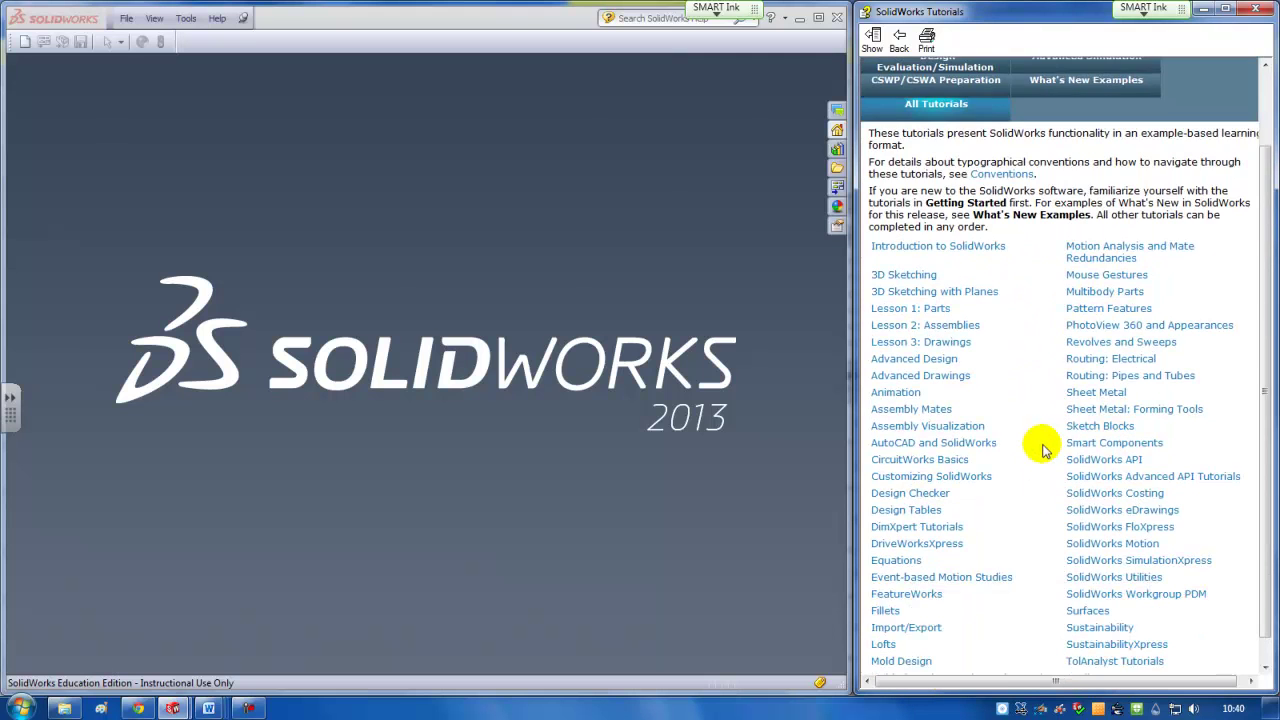
pyautogui.moveTo(1108, 308)
pyautogui.click(1087, 313)
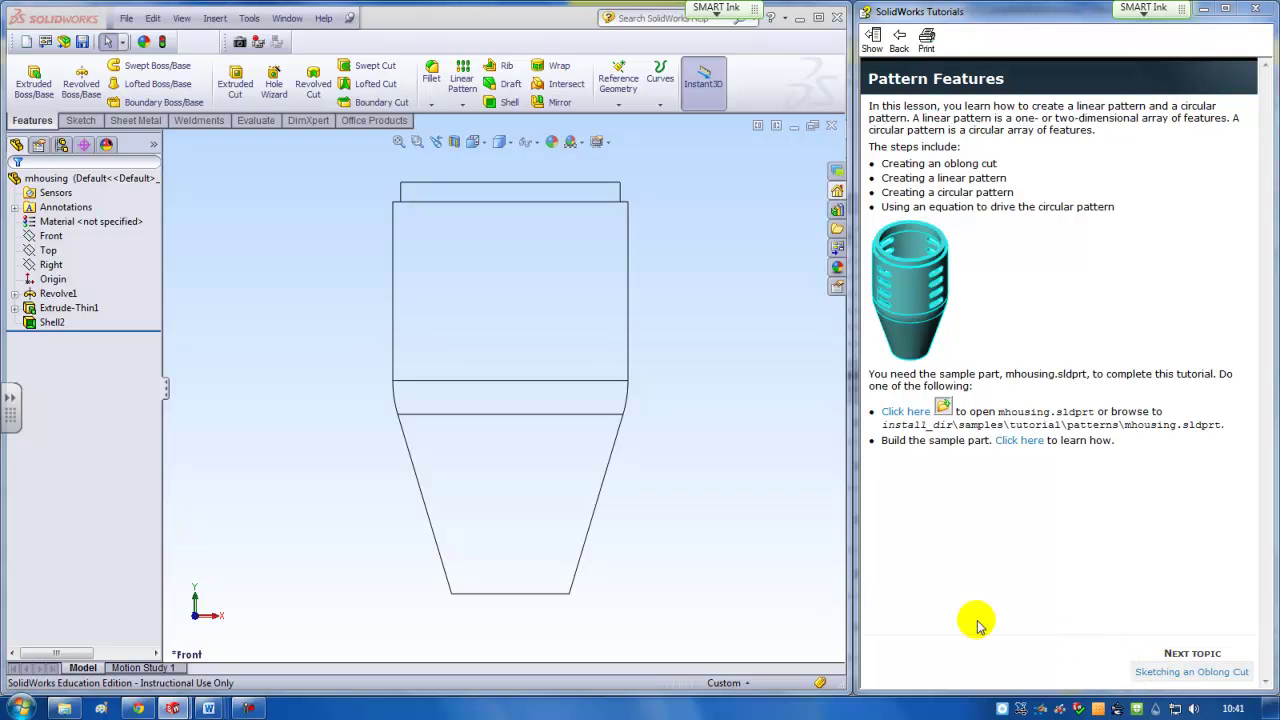
# - Advance the tutorial to Sketching an Oblong Cut and show the housing Shaded With Edges at an angle
pyautogui.click(1219, 673)
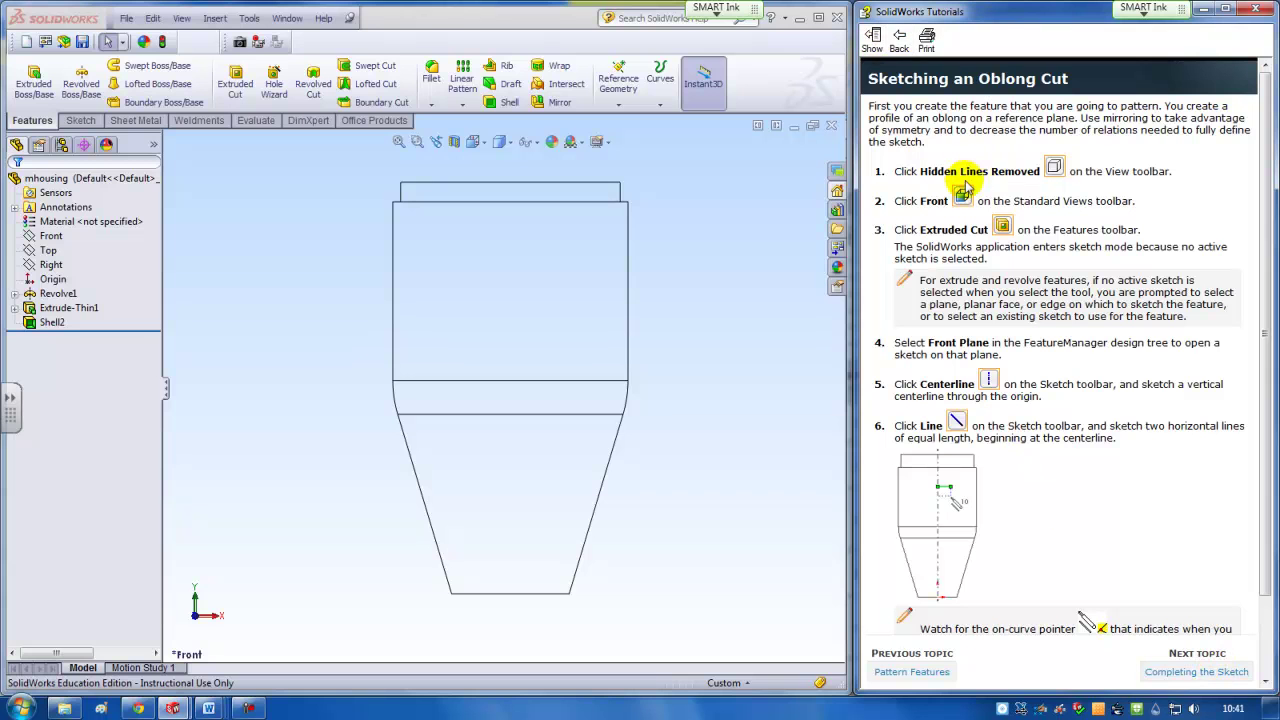
pyautogui.click(510, 144)
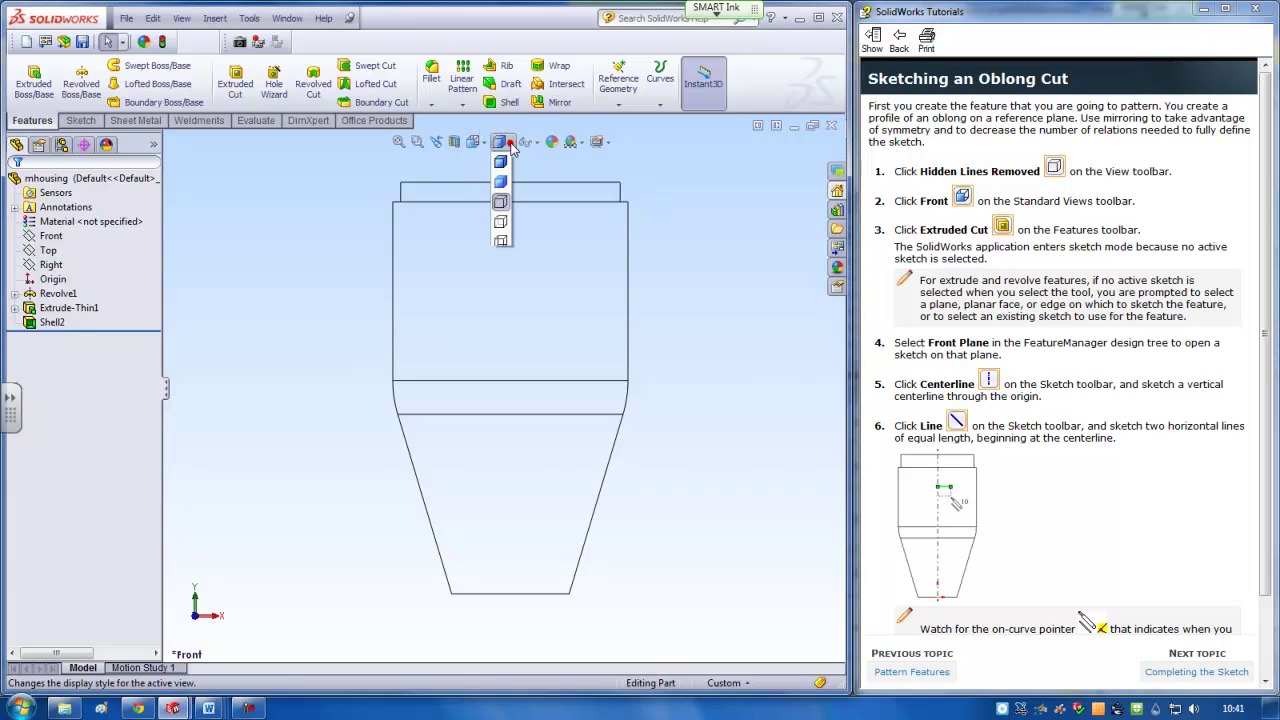
pyautogui.click(499, 166)
pyautogui.moveTo(603, 256)
pyautogui.mouseDown(button='middle')
pyautogui.moveTo(637, 354)
pyautogui.moveTo(634, 286)
pyautogui.mouseUp(button='middle')
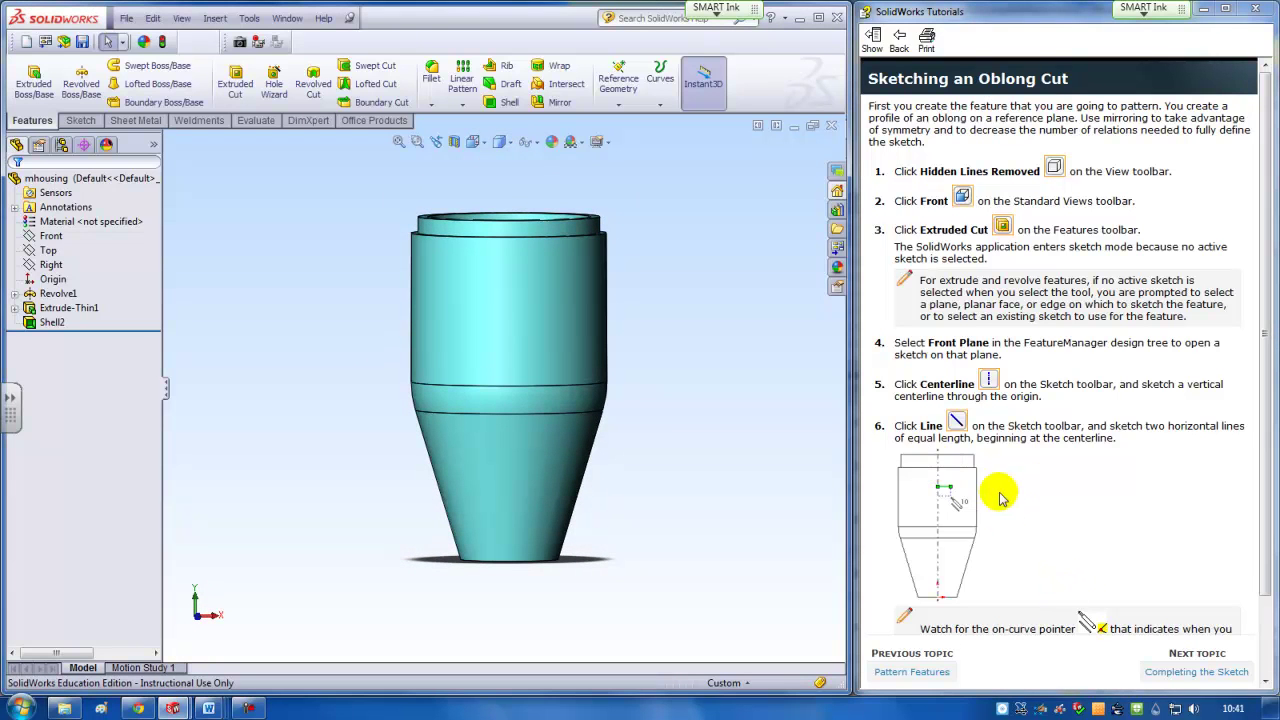
pyautogui.moveTo(463, 432)
pyautogui.mouseDown(button='middle')
pyautogui.moveTo(457, 523)
pyautogui.moveTo(466, 490)
pyautogui.mouseUp(button='middle')
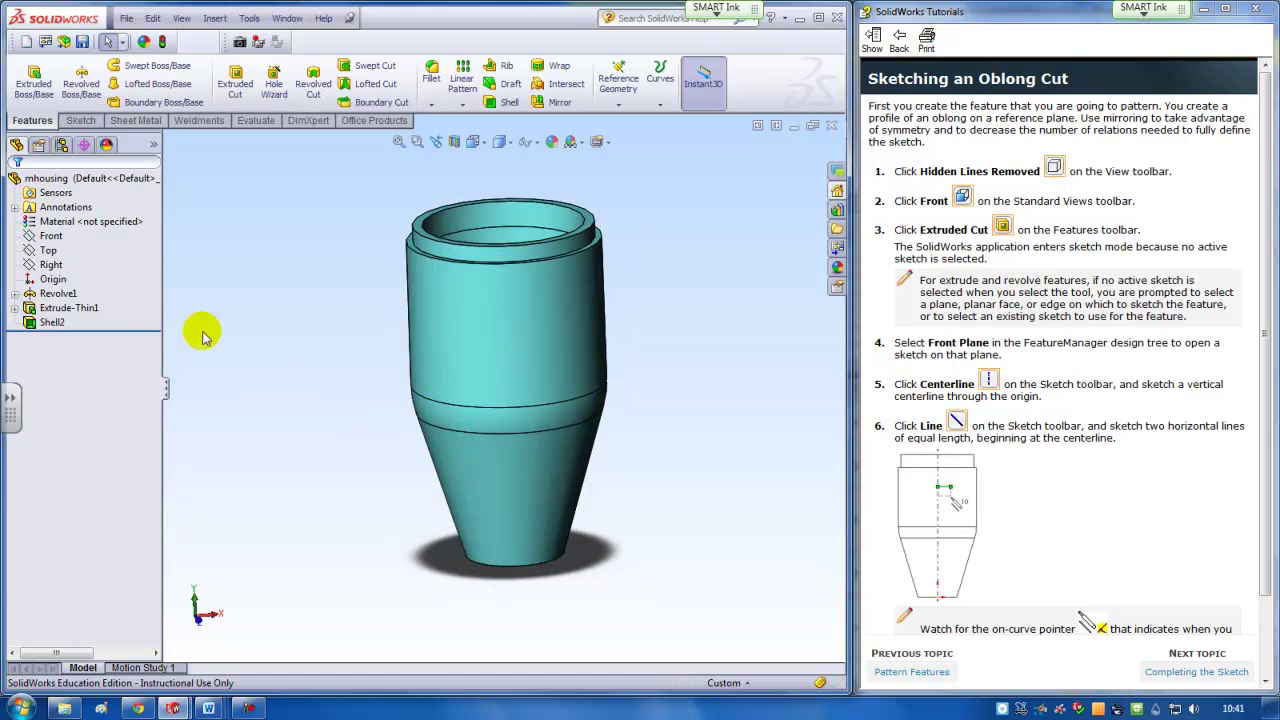
# - Select the Front plane and begin a new sketch on it
pyautogui.click(50, 236)
pyautogui.moveTo(608, 500); pyautogui.dragTo(512, 444, button='middle')
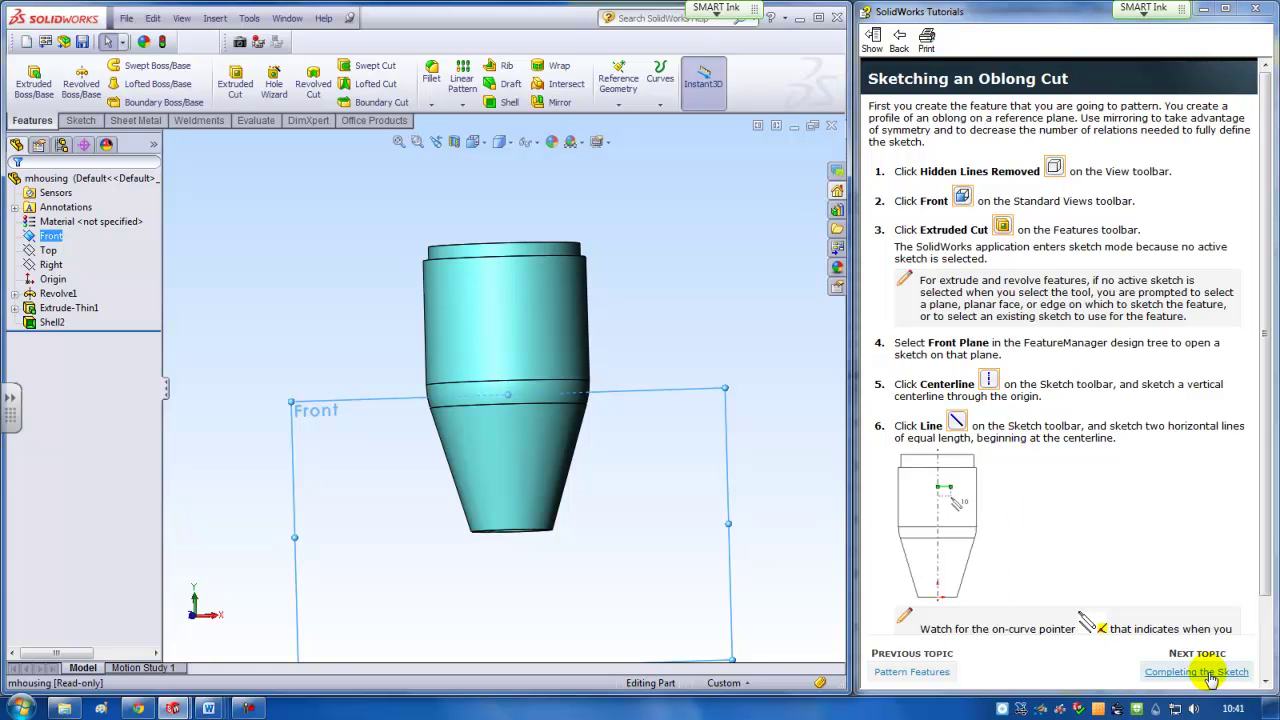
pyautogui.click(80, 120)
# - Draw a centre-point straight slot centred on the housing front in the Front-plane sketch
pyautogui.click(27, 78)
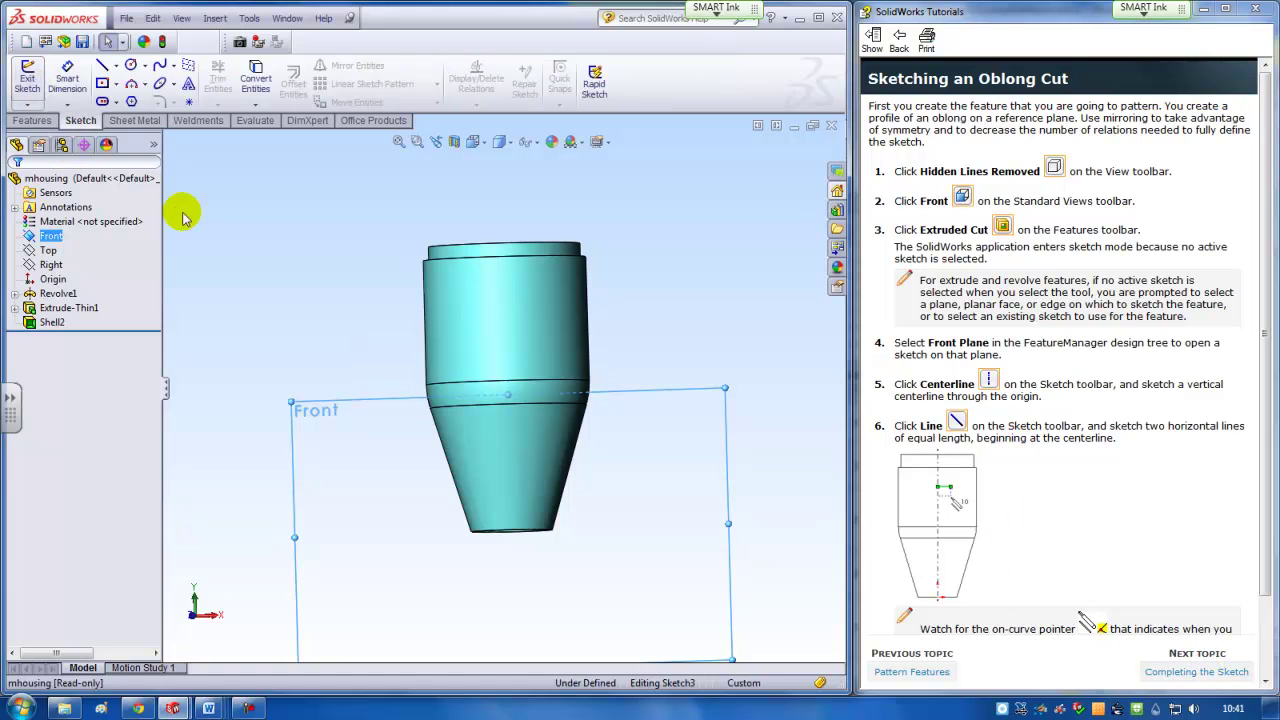
pyautogui.click(1192, 673)
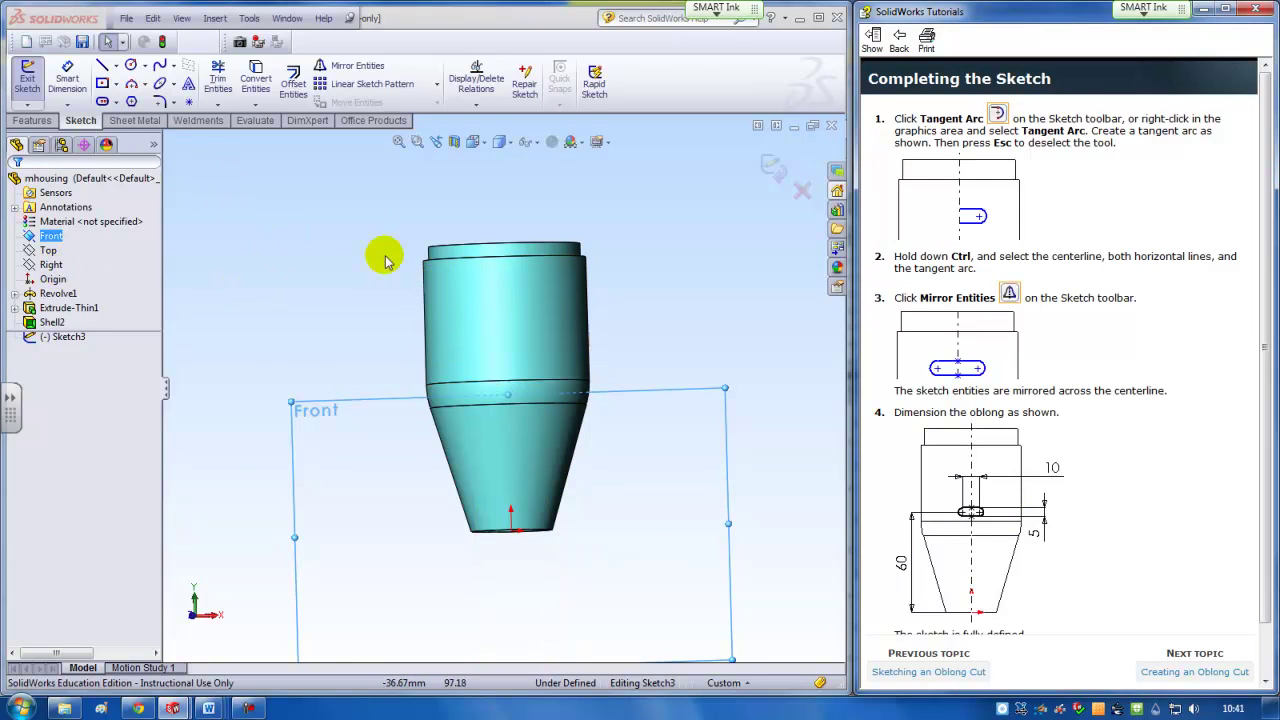
pyautogui.click(103, 101)
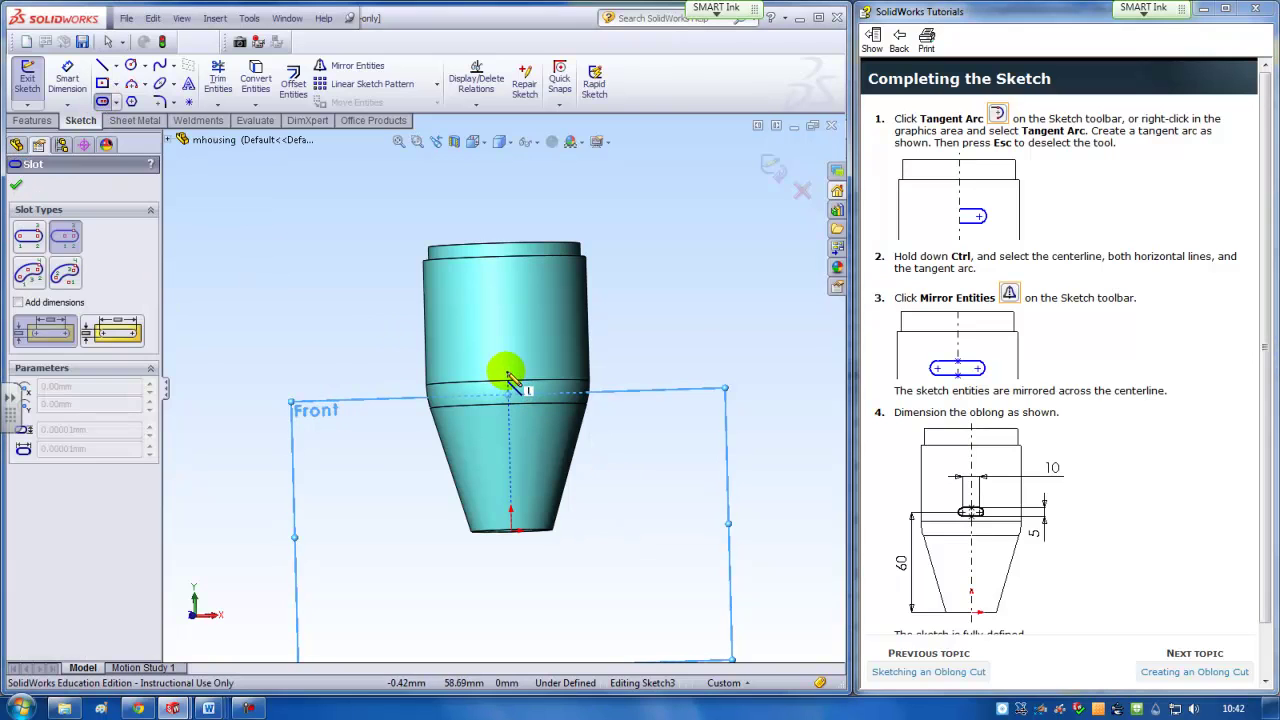
pyautogui.click(506, 372)
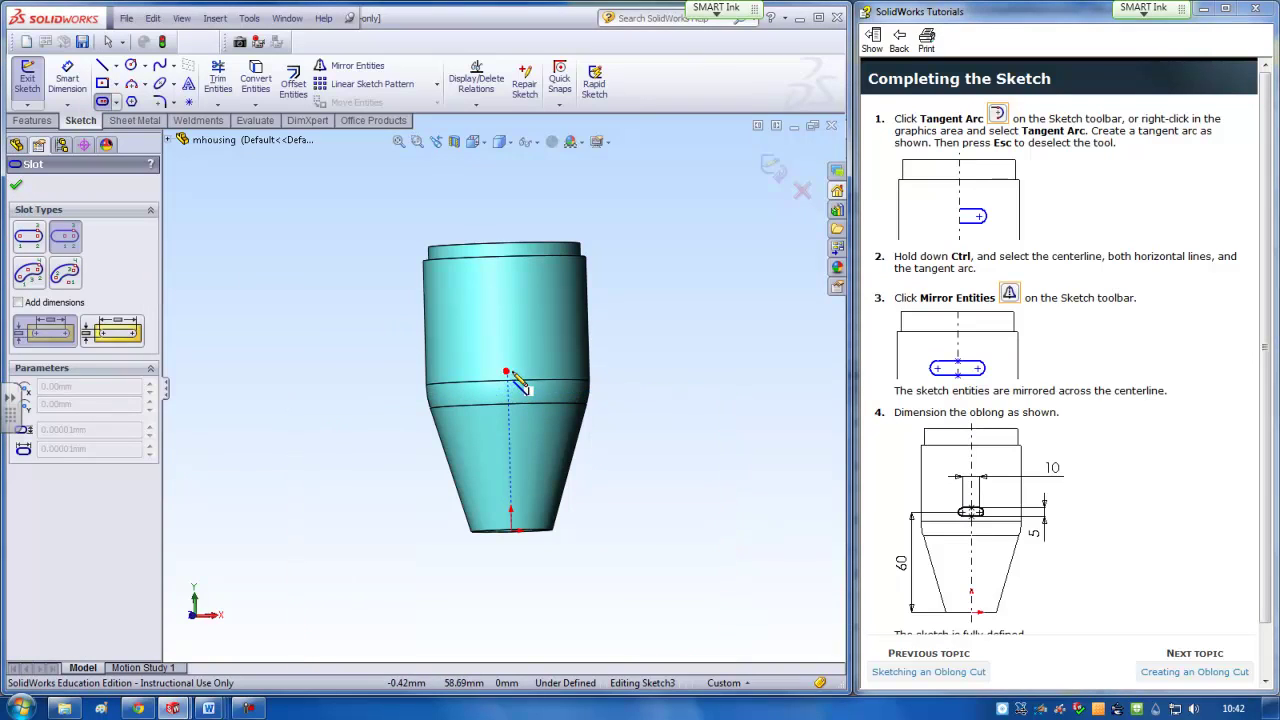
pyautogui.click(562, 365)
pyautogui.click(552, 366)
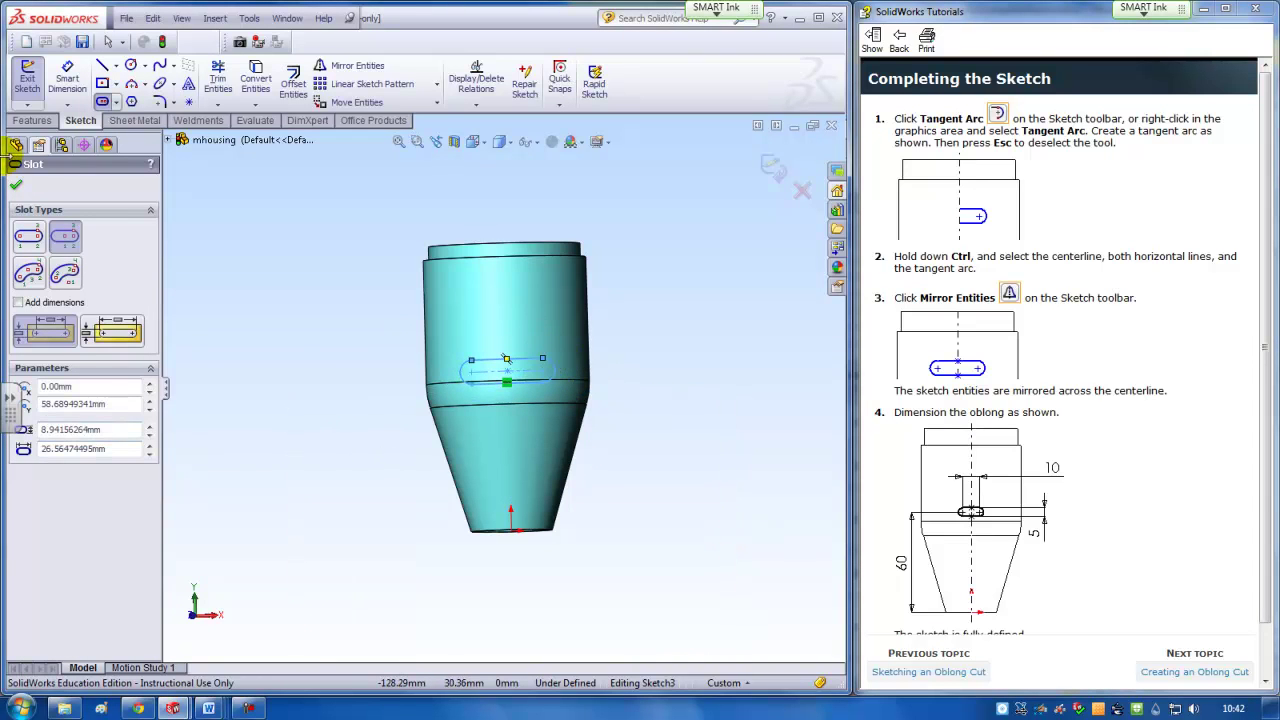
pyautogui.click(67, 75)
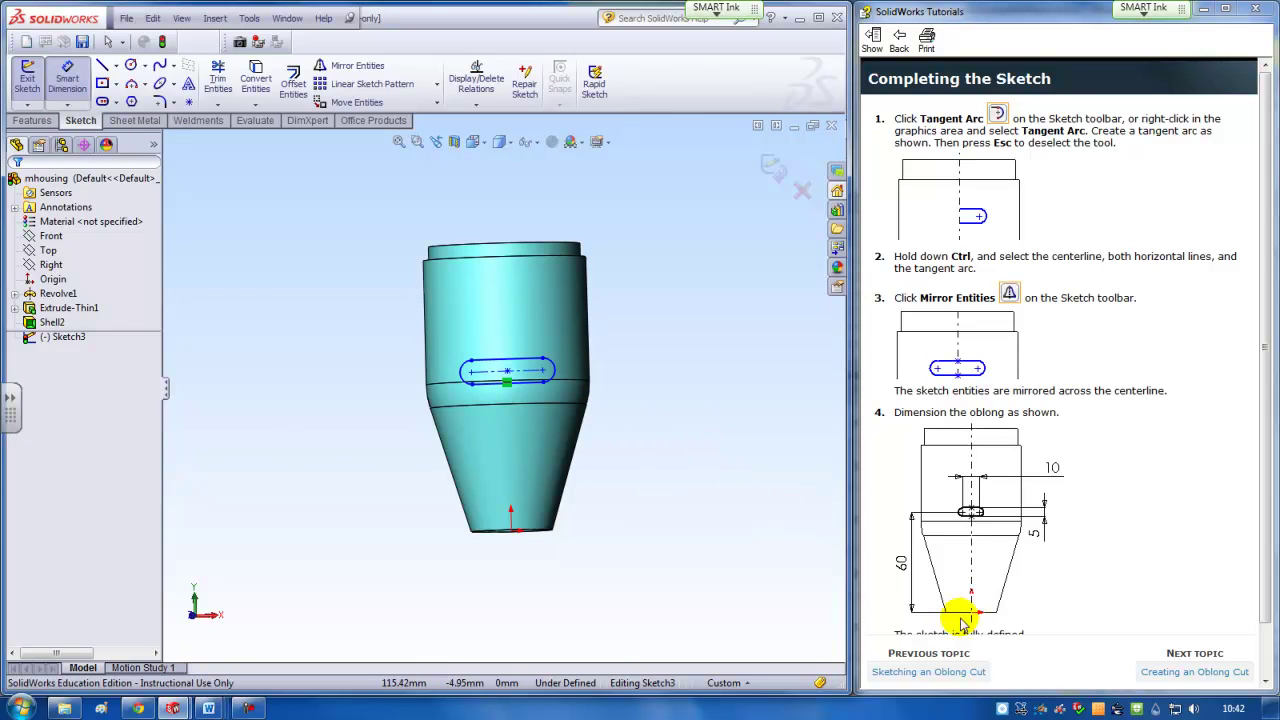
# - Dimension the slot 60 above the origin and give it a length of 10
pyautogui.click(512, 373)
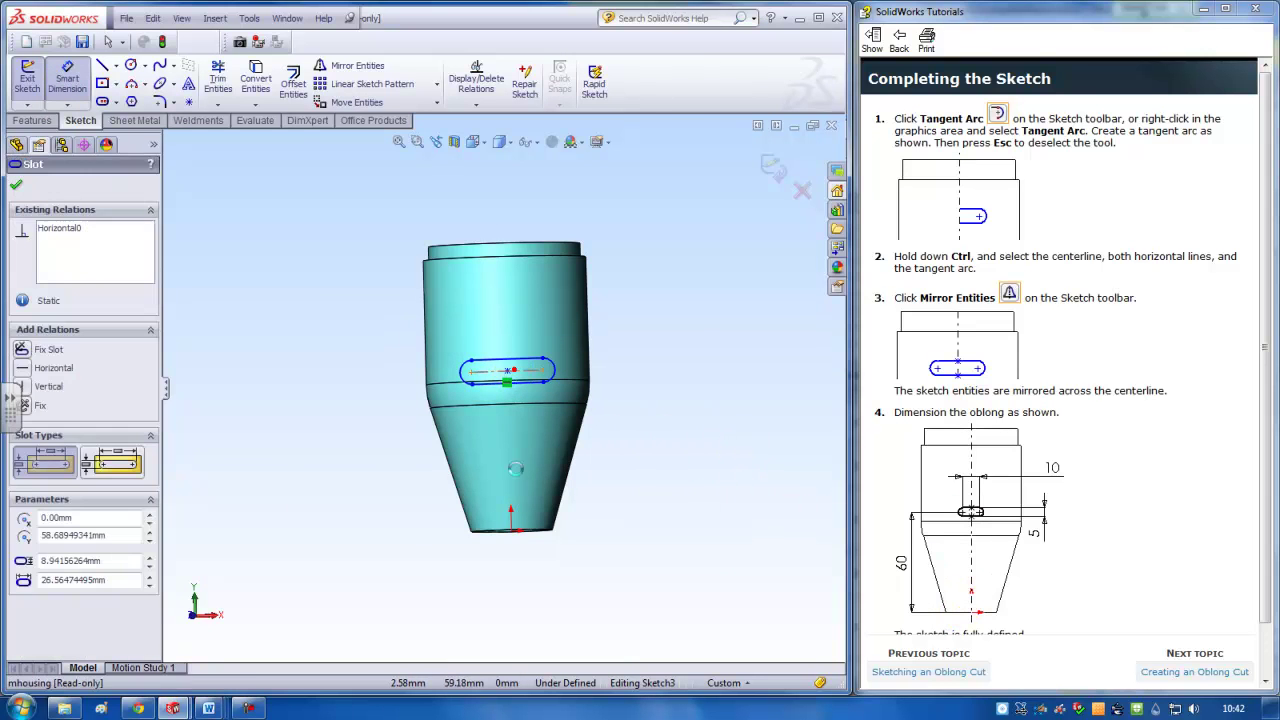
pyautogui.click(510, 530)
pyautogui.click(663, 510)
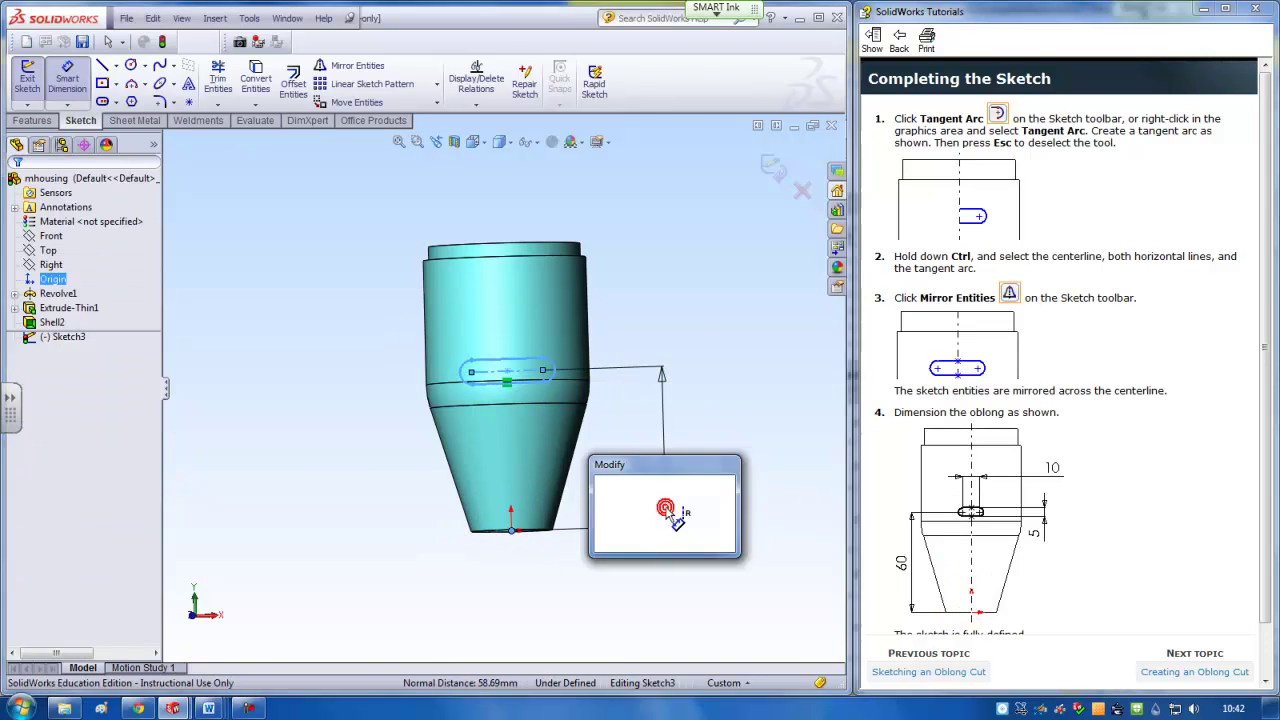
pyautogui.write('60')
pyautogui.press('Return')
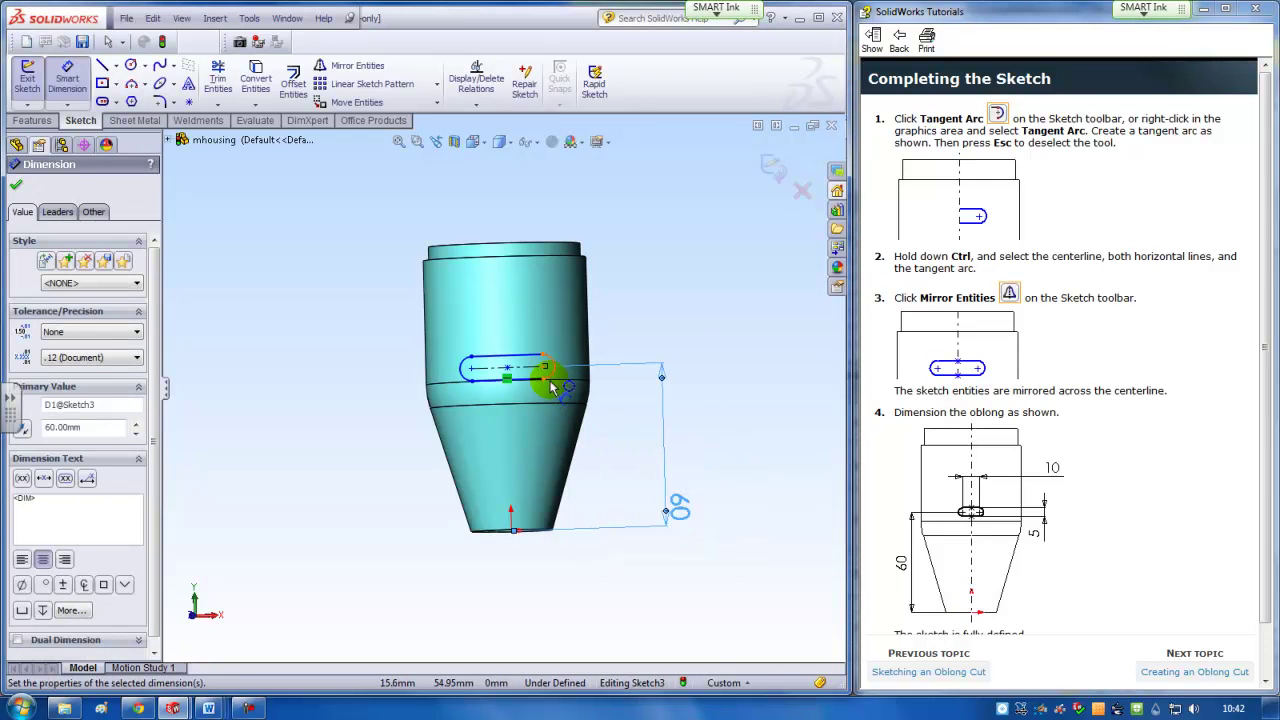
pyautogui.click(512, 370)
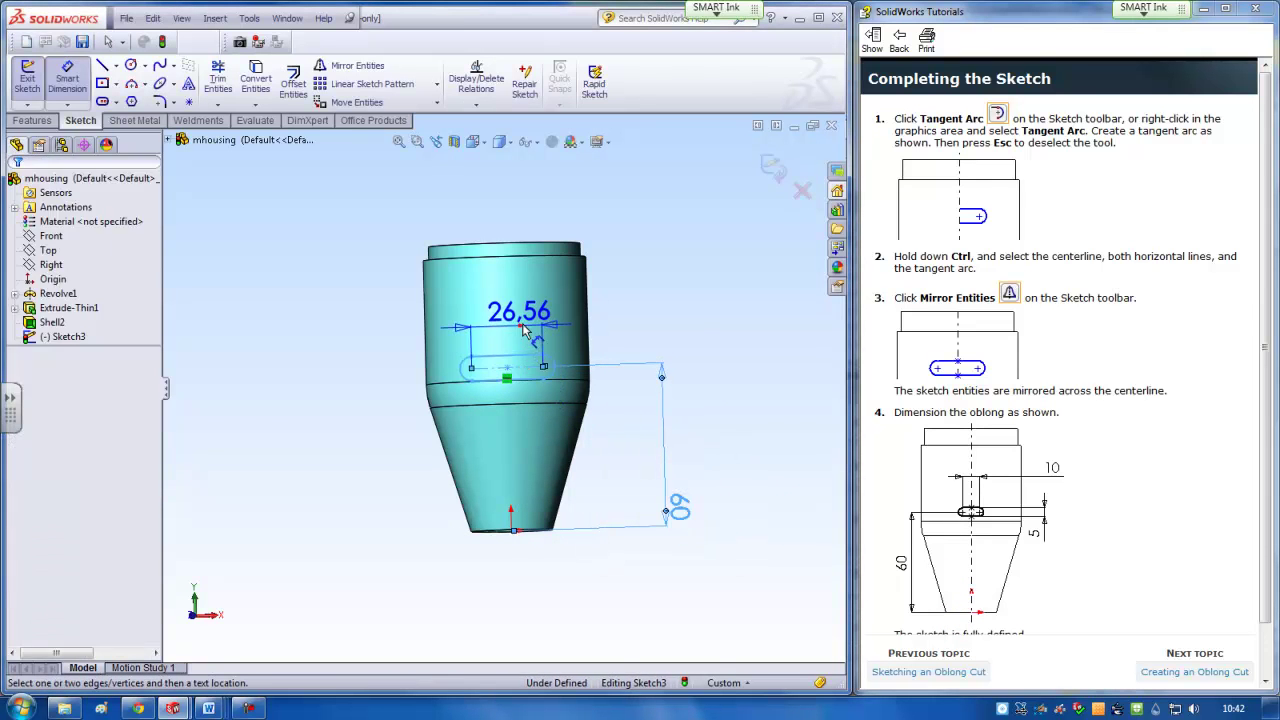
pyautogui.click(520, 318)
pyautogui.write('10')
pyautogui.press('Return')
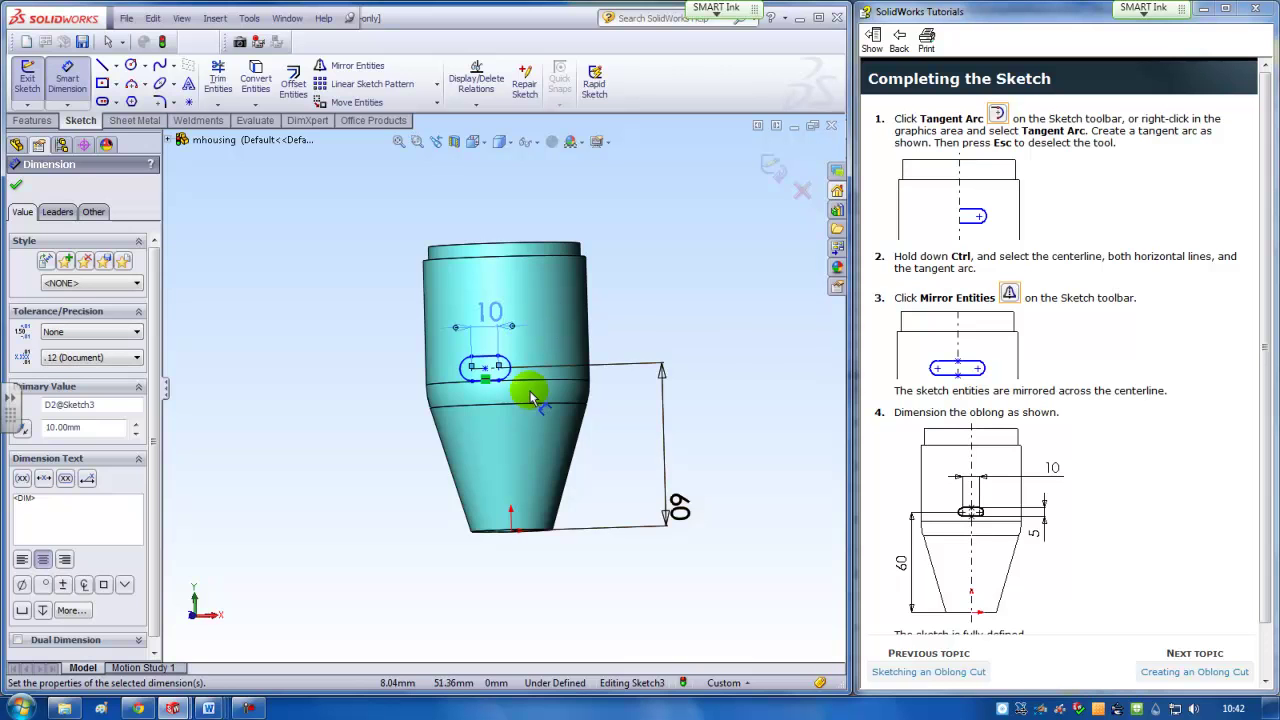
# - Add an R5 end-radius dimension and drag the slot slightly to the right
pyautogui.scroll(-2, 528, 391)
pyautogui.click(512, 362)
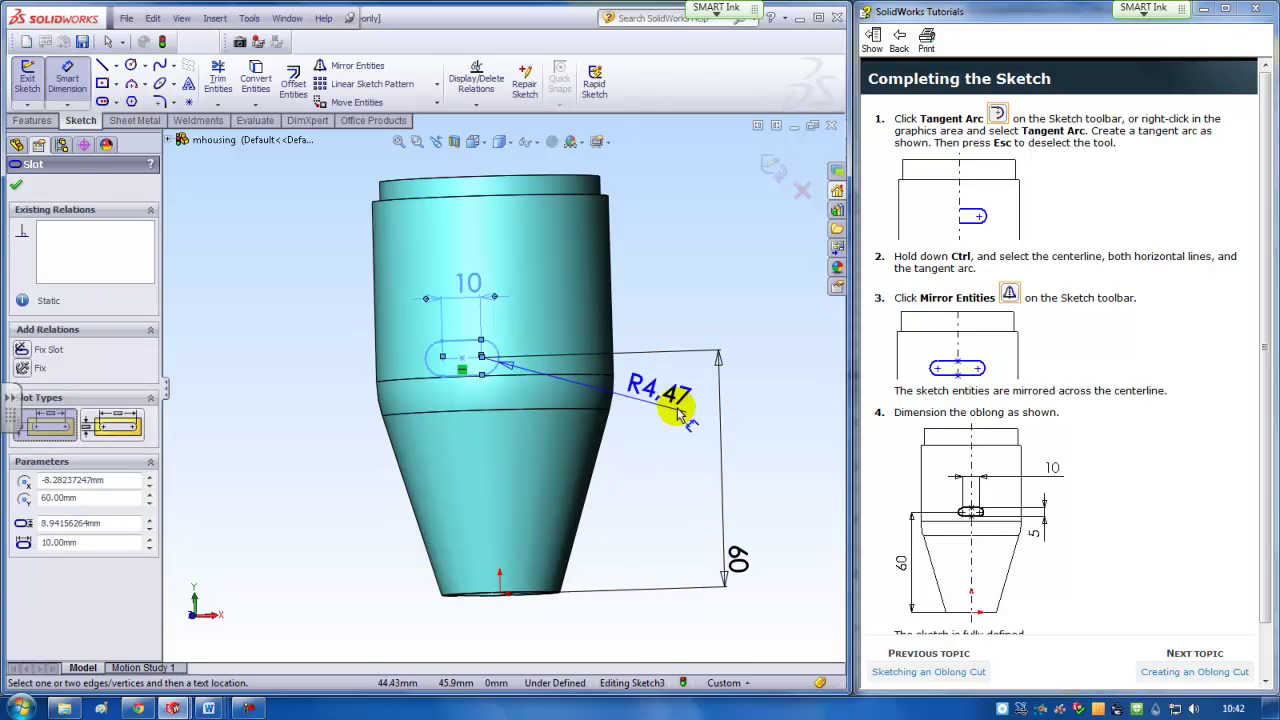
pyautogui.click(672, 401)
pyautogui.write('5')
pyautogui.press('Return')
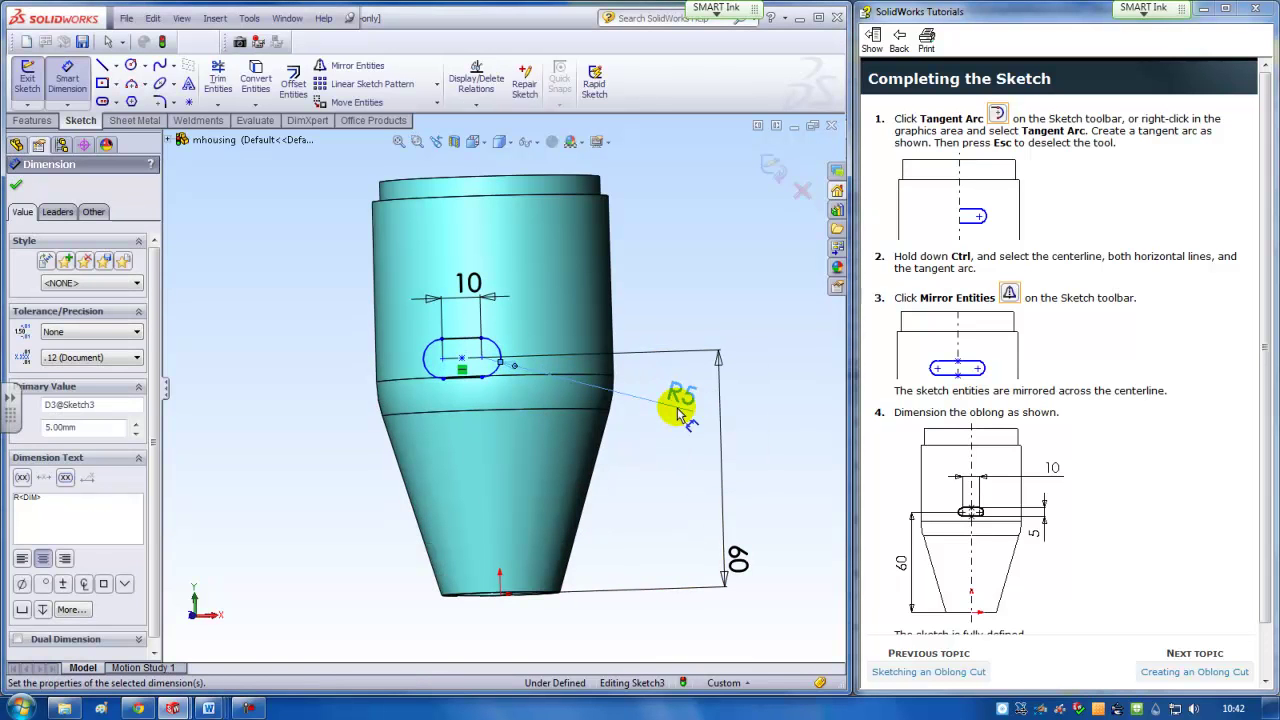
pyautogui.press('Escape')
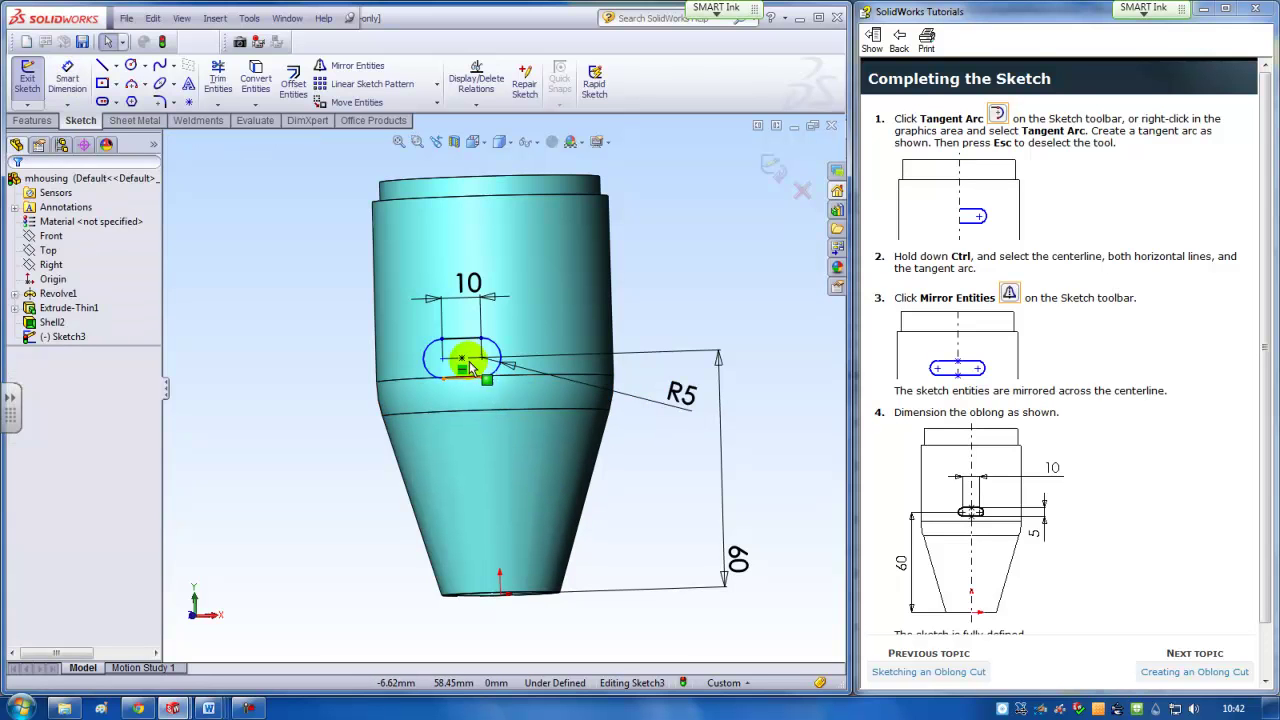
pyautogui.click(461, 362)
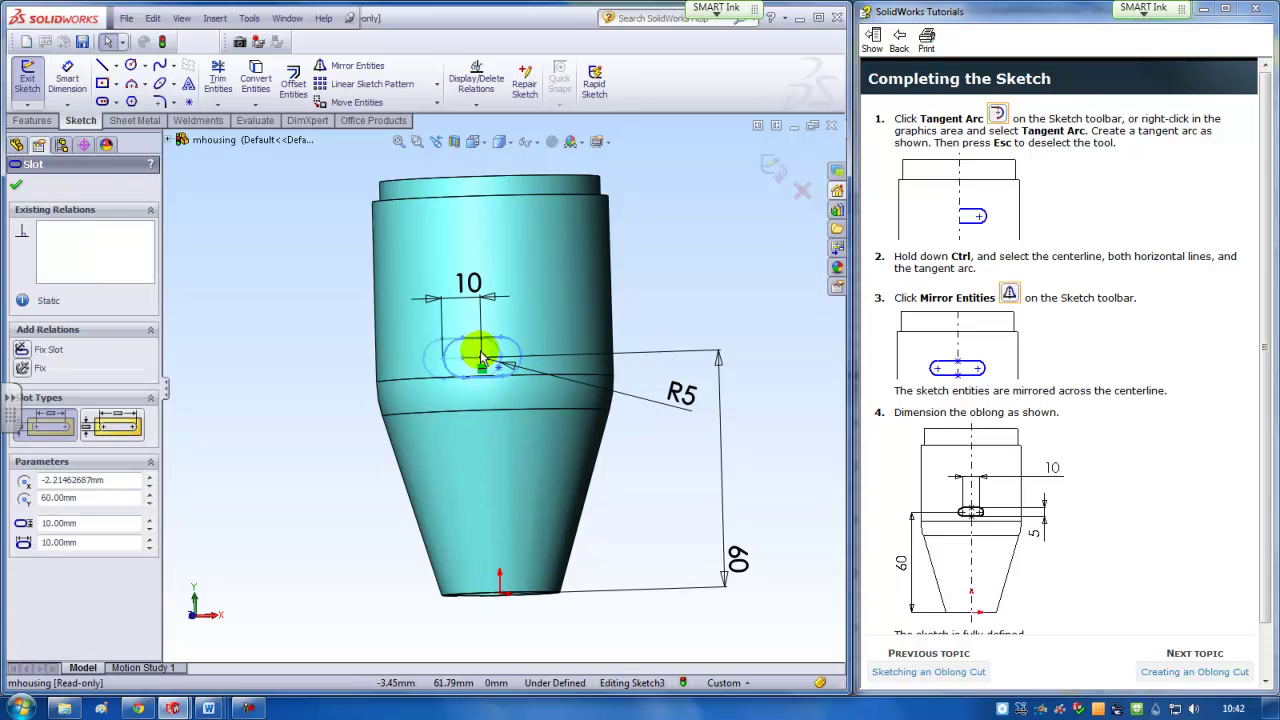
pyautogui.moveTo(500, 362); pyautogui.dragTo(540, 365)
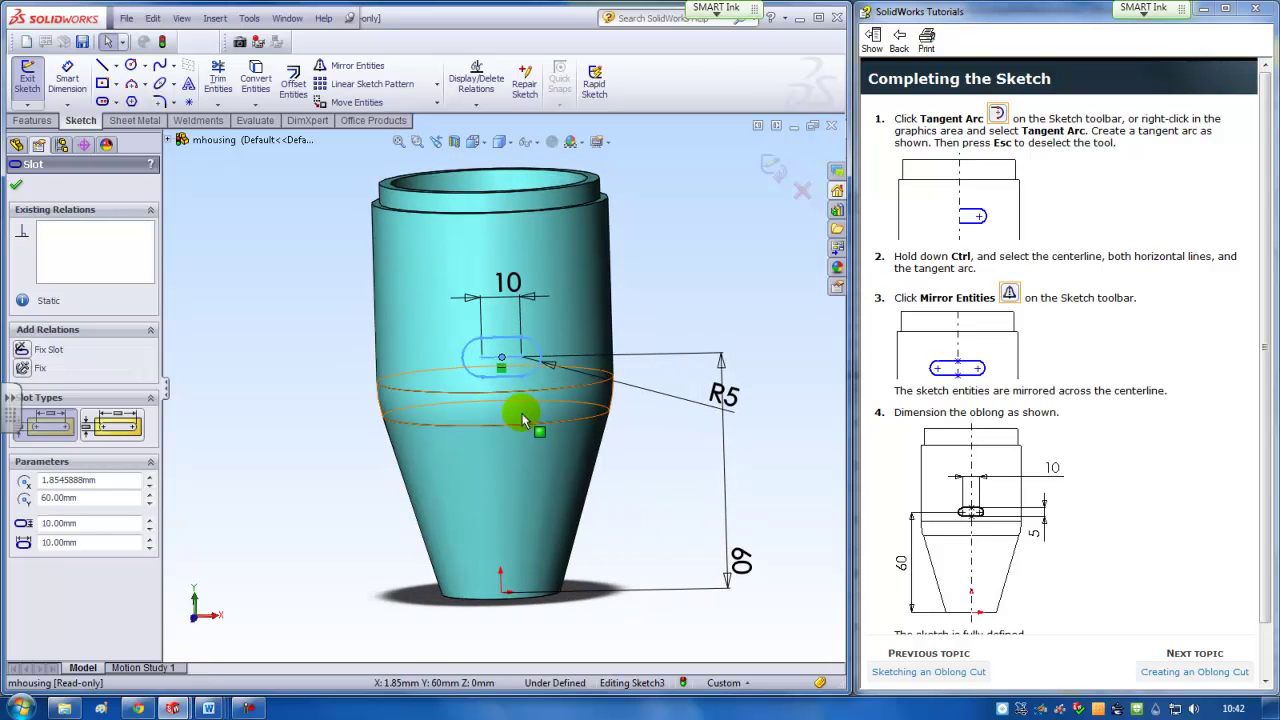
pyautogui.press('Escape')
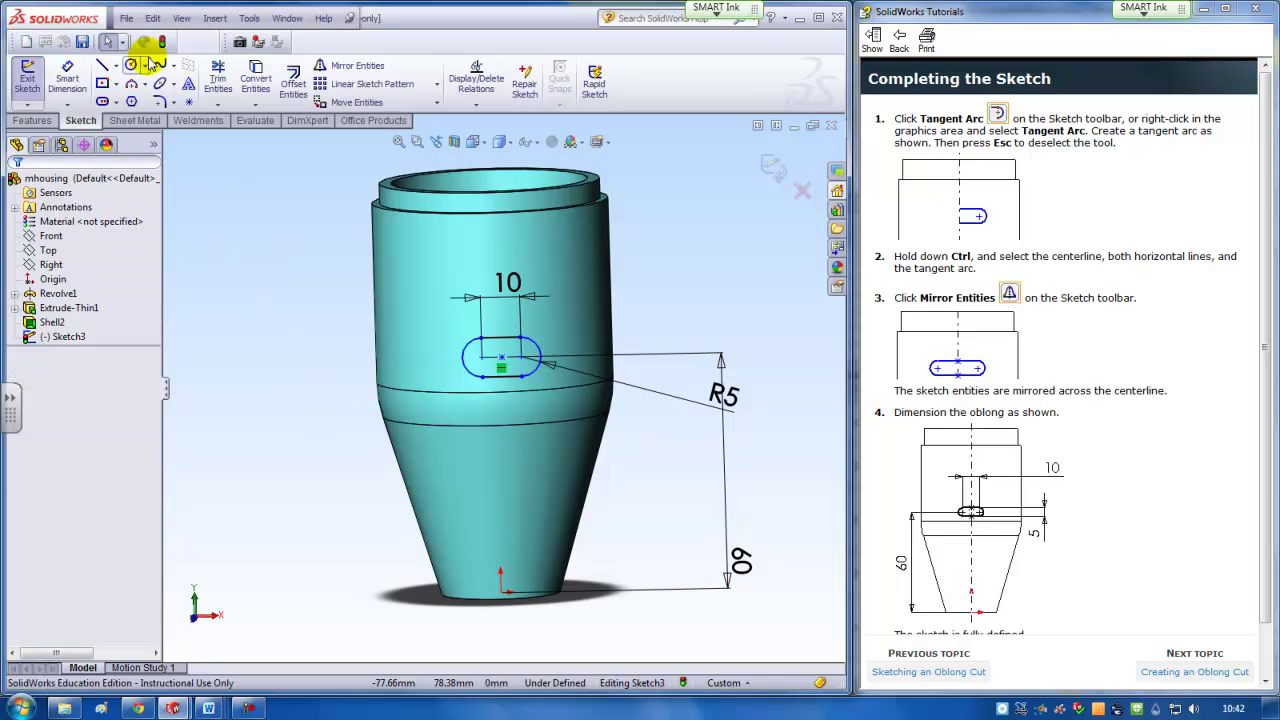
# - Draw a vertical construction centerline from the origin up to the slot centre
pyautogui.click(117, 65)
pyautogui.click(128, 106)
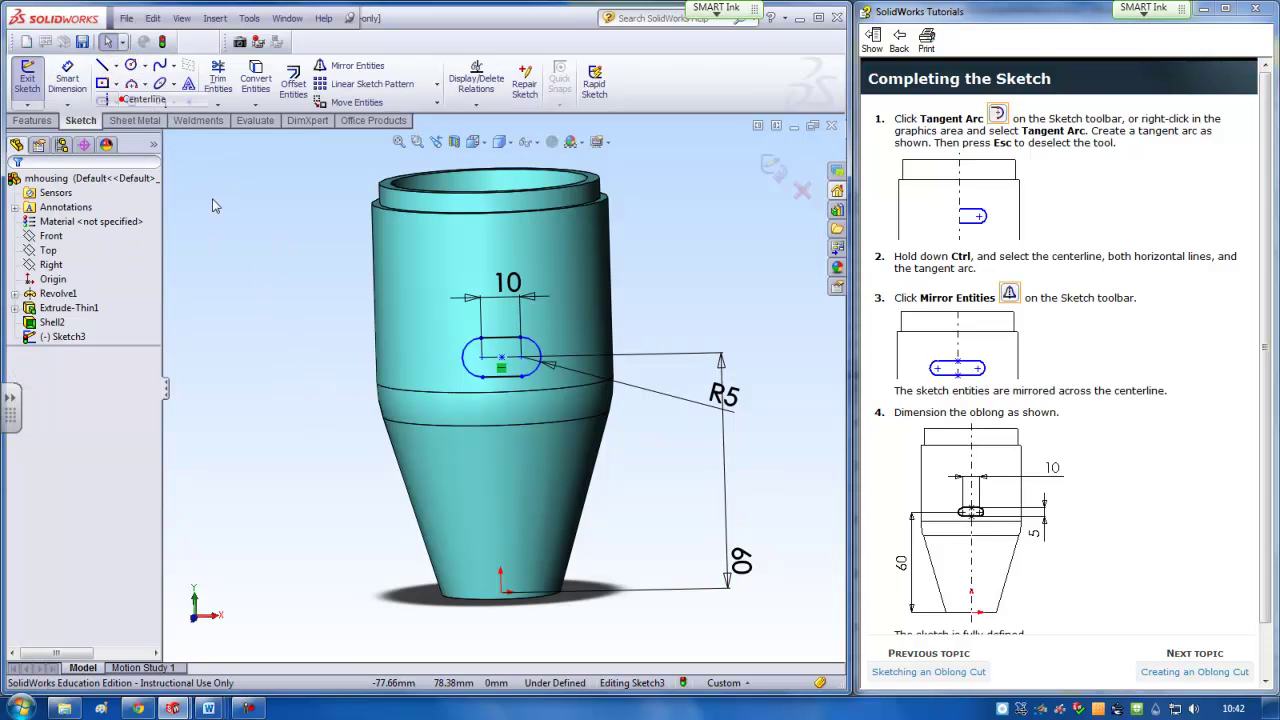
pyautogui.click(500, 598)
pyautogui.click(501, 357)
pyautogui.press('Escape')
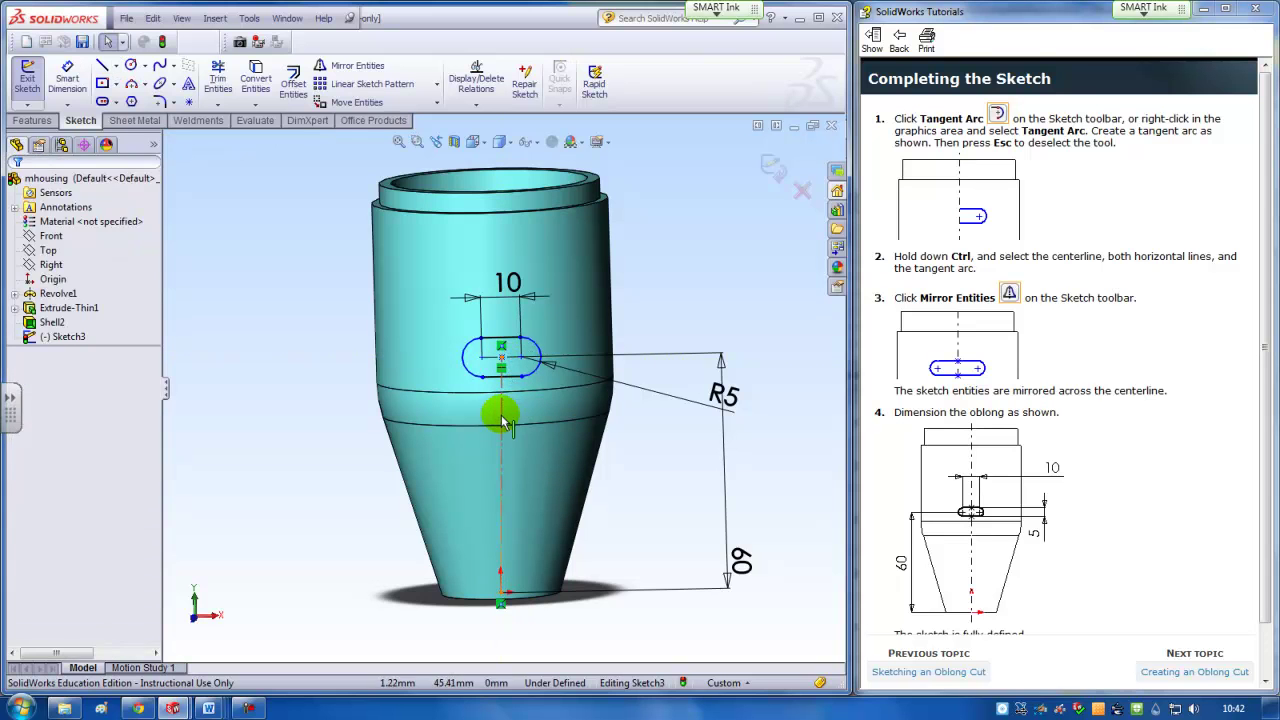
pyautogui.click(502, 406)
pyautogui.click(25, 367)
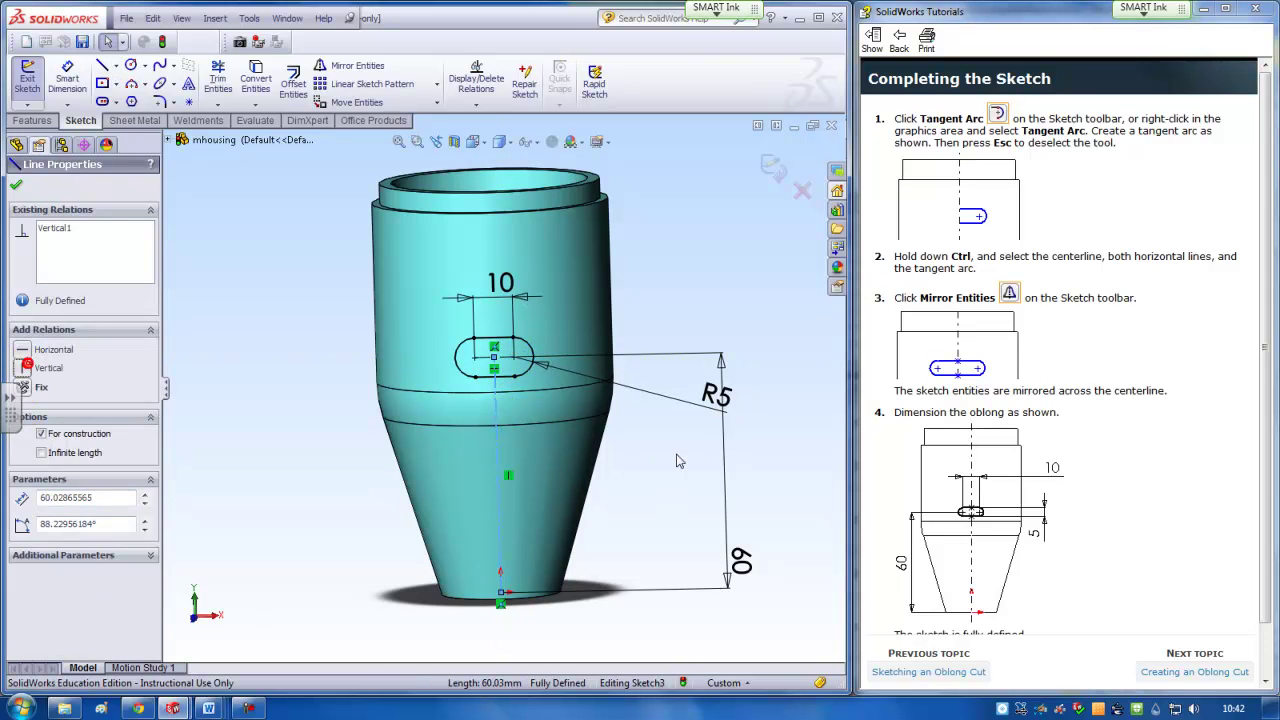
pyautogui.click(695, 449)
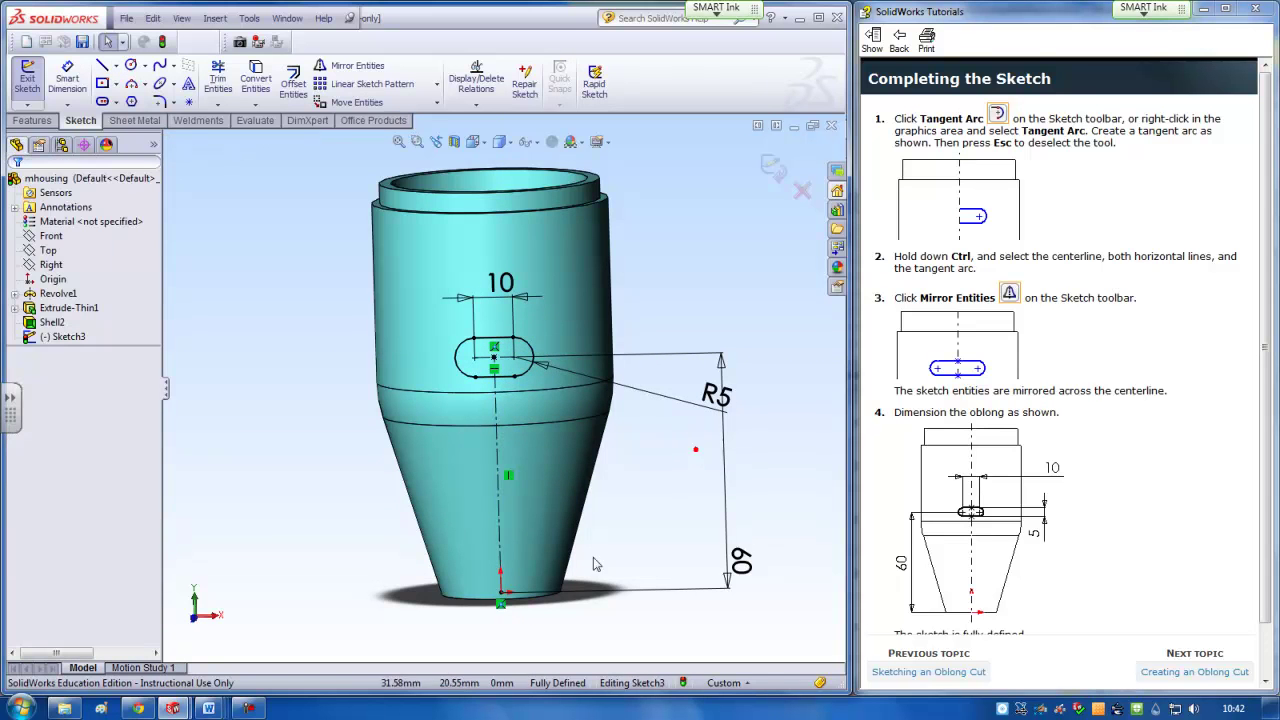
pyautogui.click(501, 543)
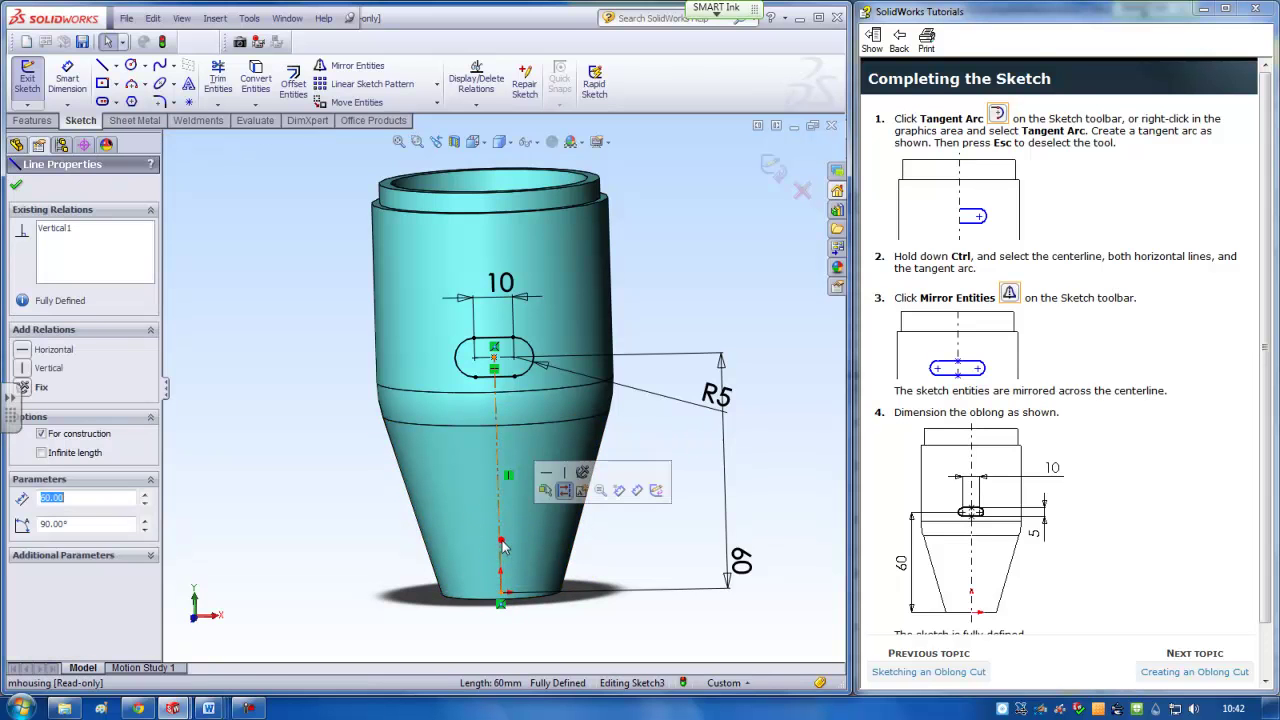
pyautogui.click(501, 540)
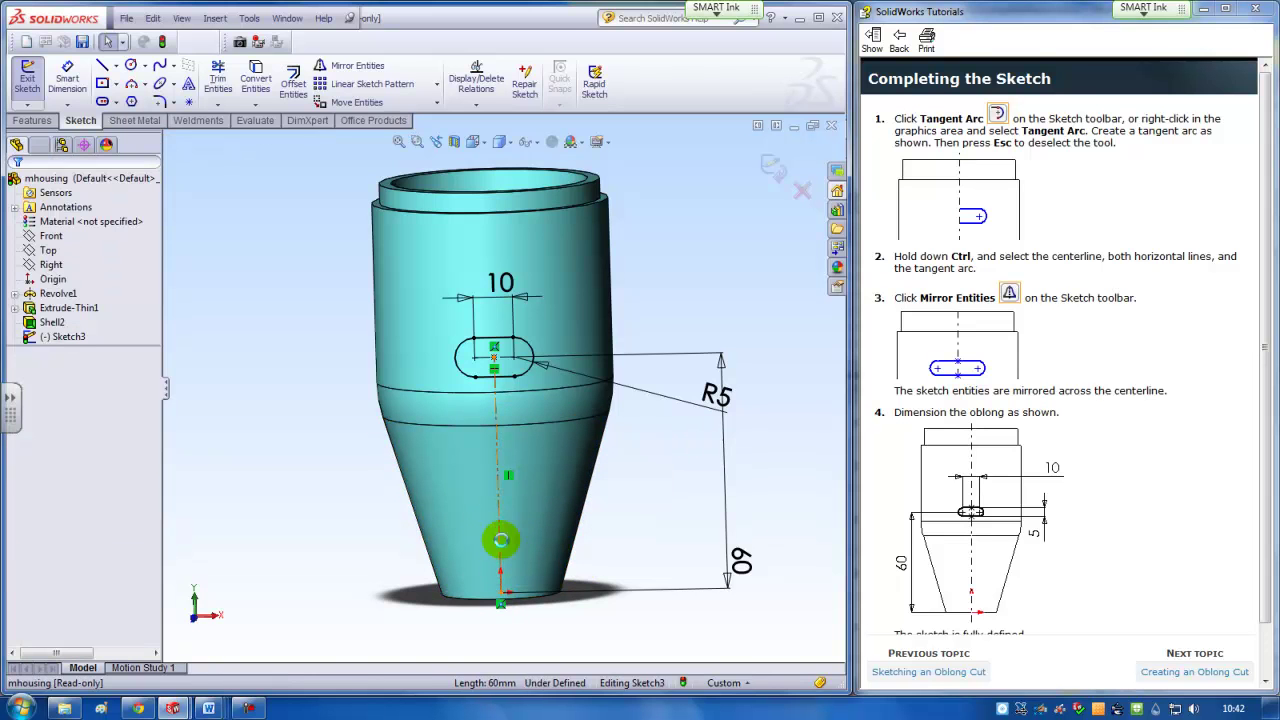
# - Add a Vertical relation between the origin and the slot's centre point
pyautogui.click(503, 357)
pyautogui.moveTo(522, 364); pyautogui.dragTo(523, 362)
pyautogui.click(663, 571)
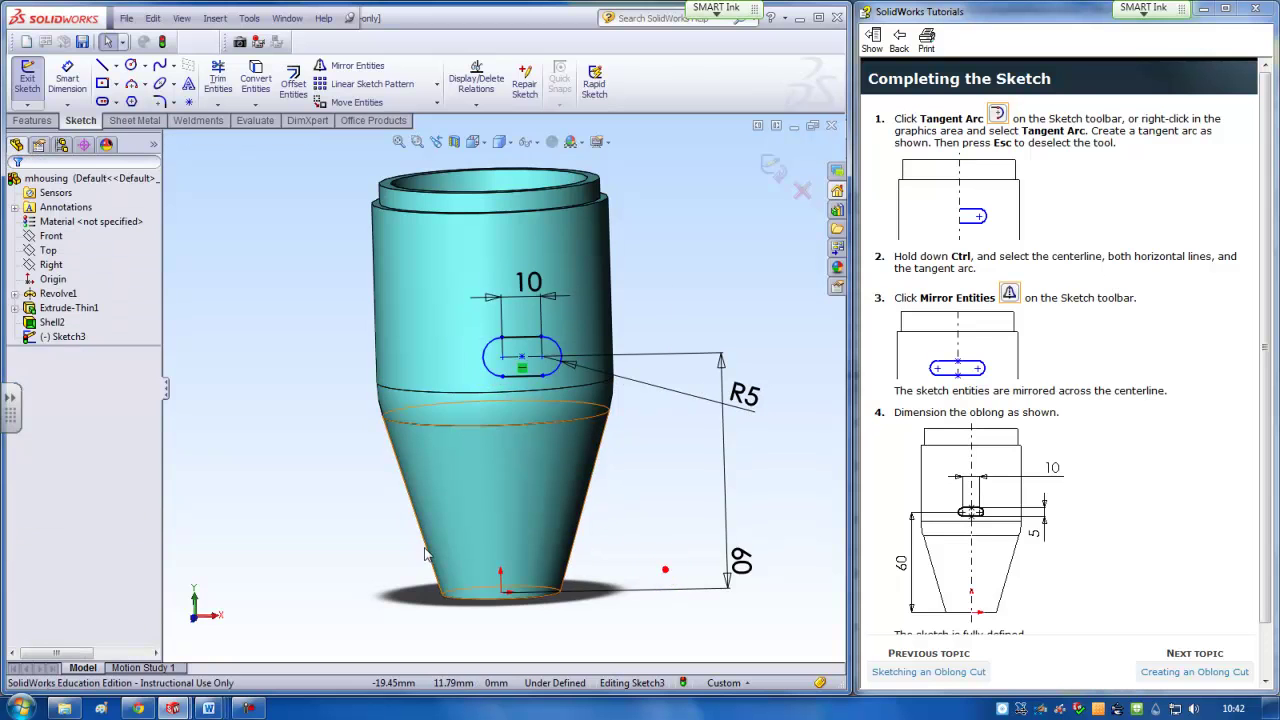
pyautogui.click(503, 593)
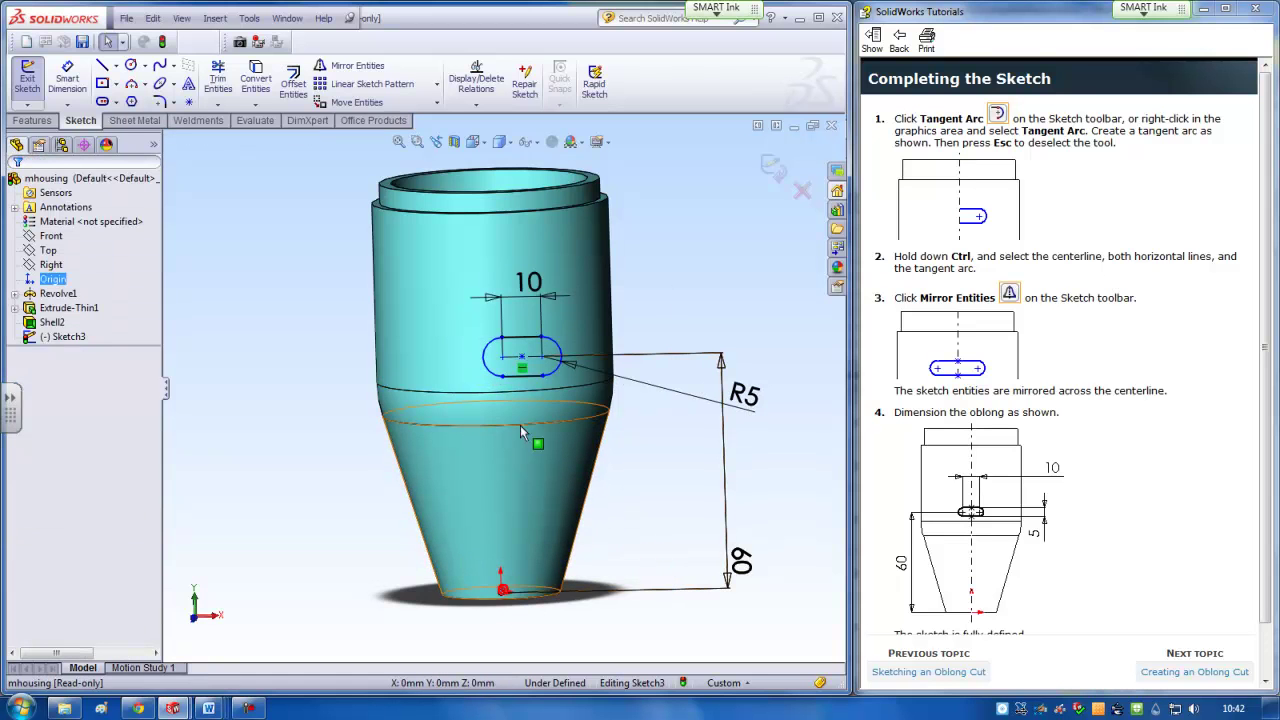
pyautogui.keyDown('ctrl'); pyautogui.click(522, 362); pyautogui.keyUp('ctrl')
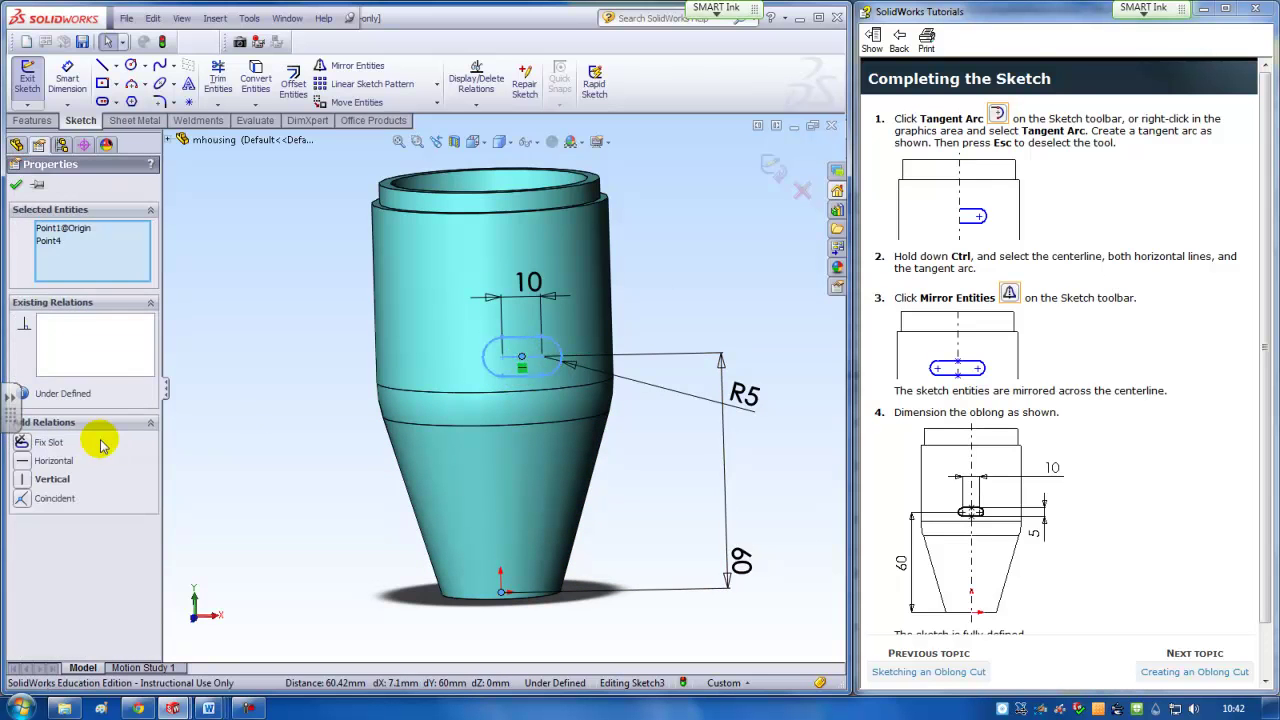
pyautogui.click(55, 480)
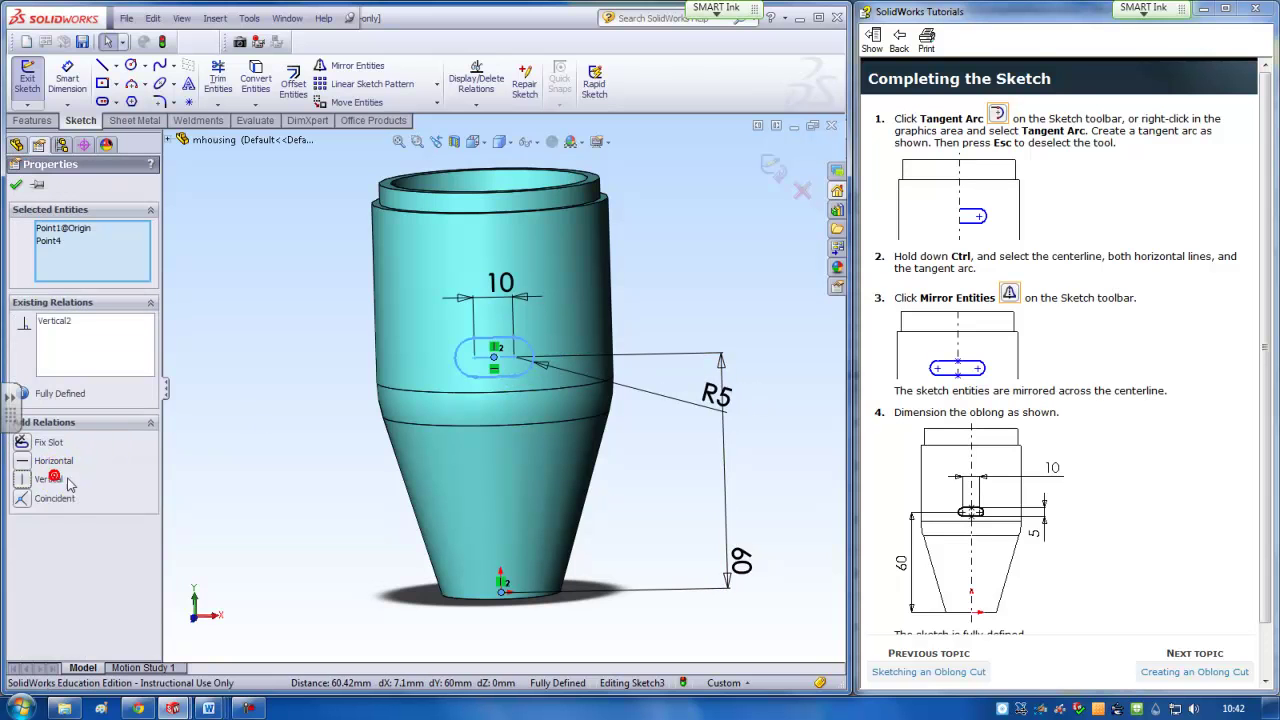
pyautogui.click(667, 462)
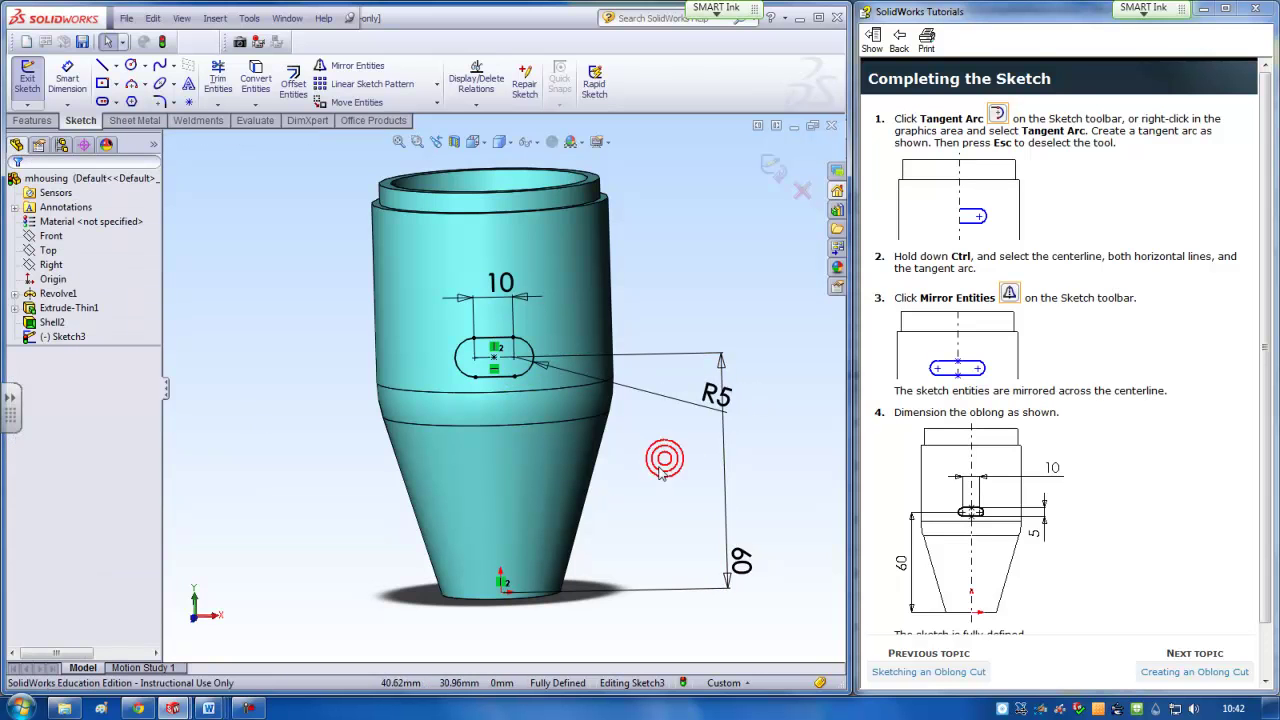
# - Replace the R5 dimension with a 5 mm slot width dimension
pyautogui.click(724, 397)
pyautogui.press('Delete')
pyautogui.click(67, 78)
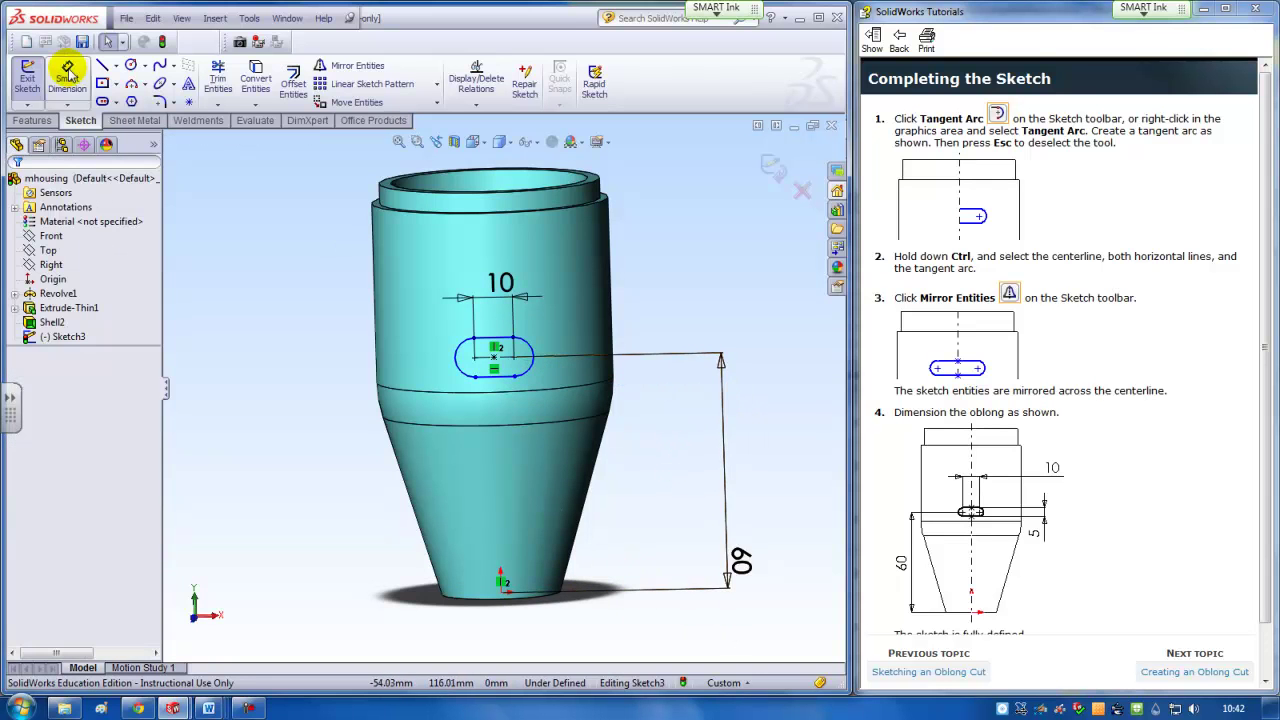
pyautogui.click(500, 372)
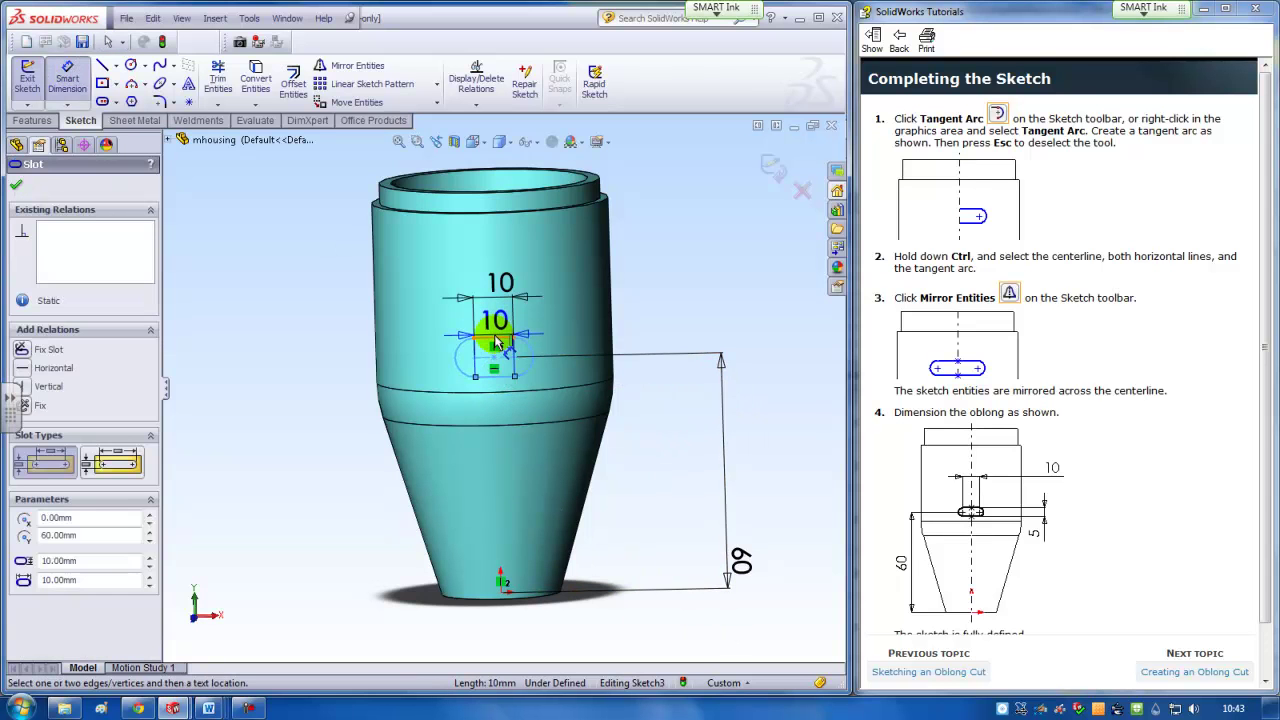
pyautogui.click(666, 334)
pyautogui.write('5')
pyautogui.press('Return')
pyautogui.scroll(-2, 585, 372)
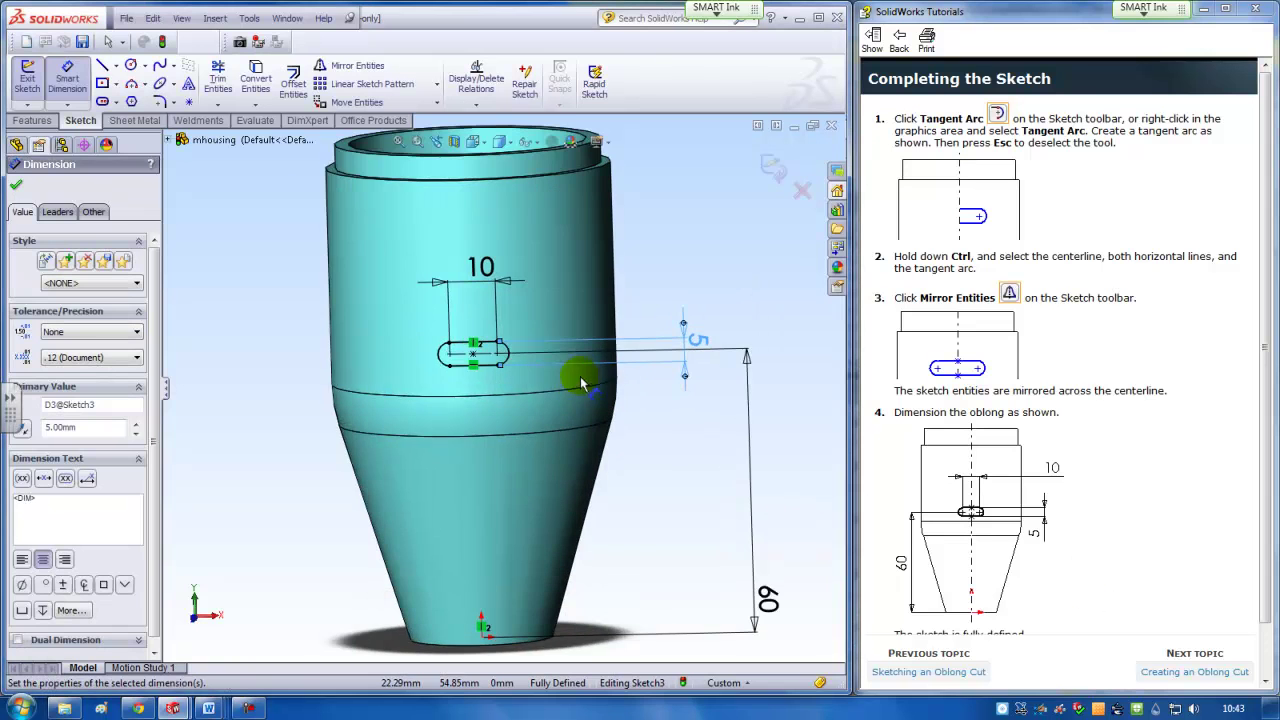
pyautogui.click(18, 186)
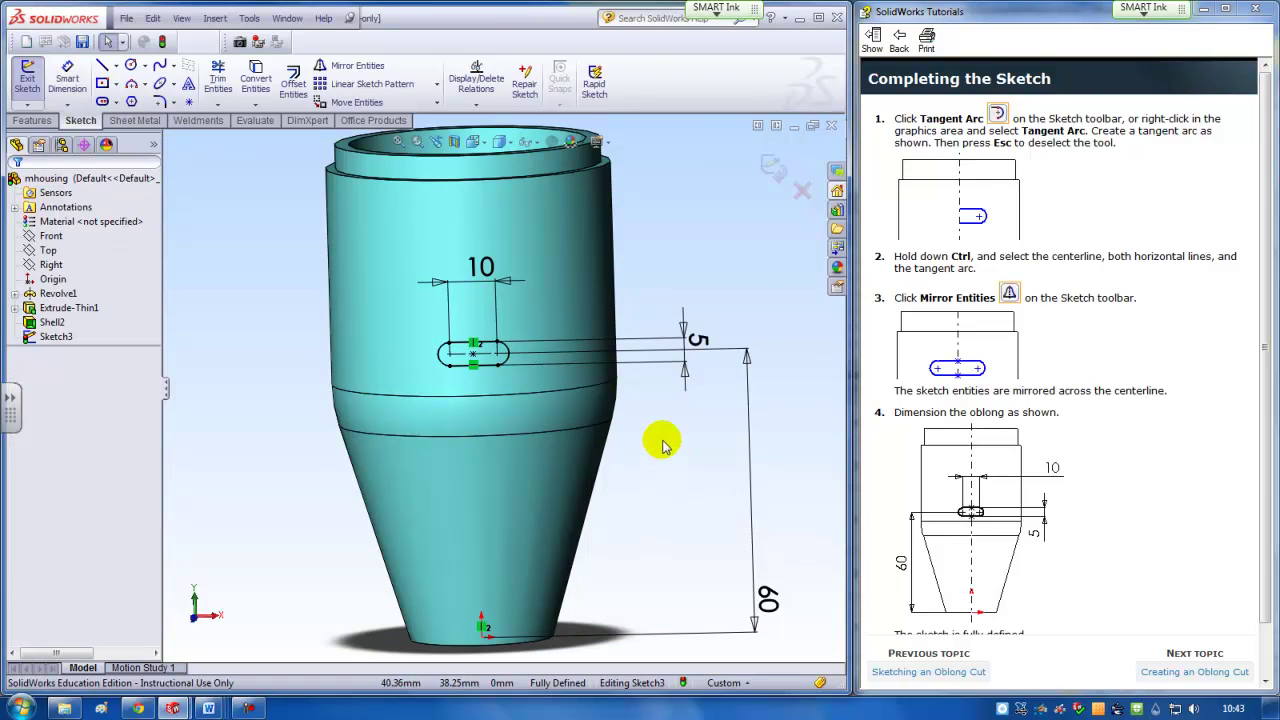
# - Extrude-cut the slot sketch Through All and orbit the housing to see the cut
pyautogui.click(30, 120)
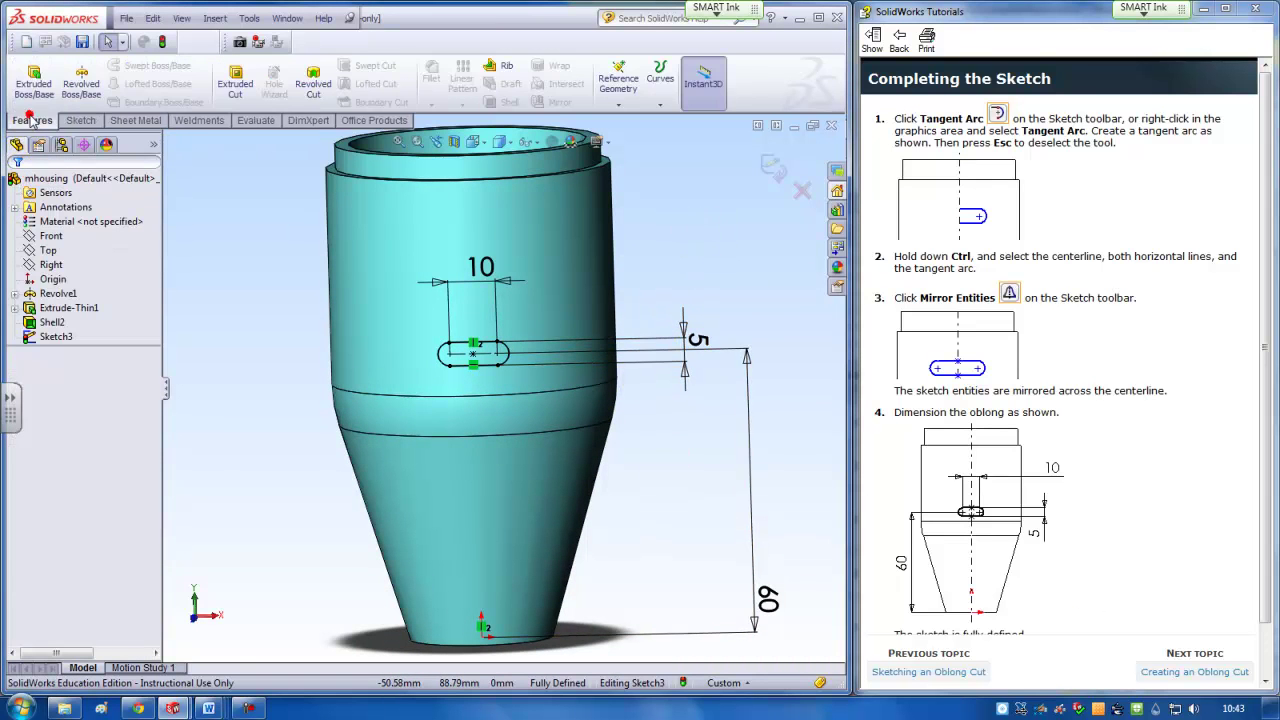
pyautogui.click(235, 75)
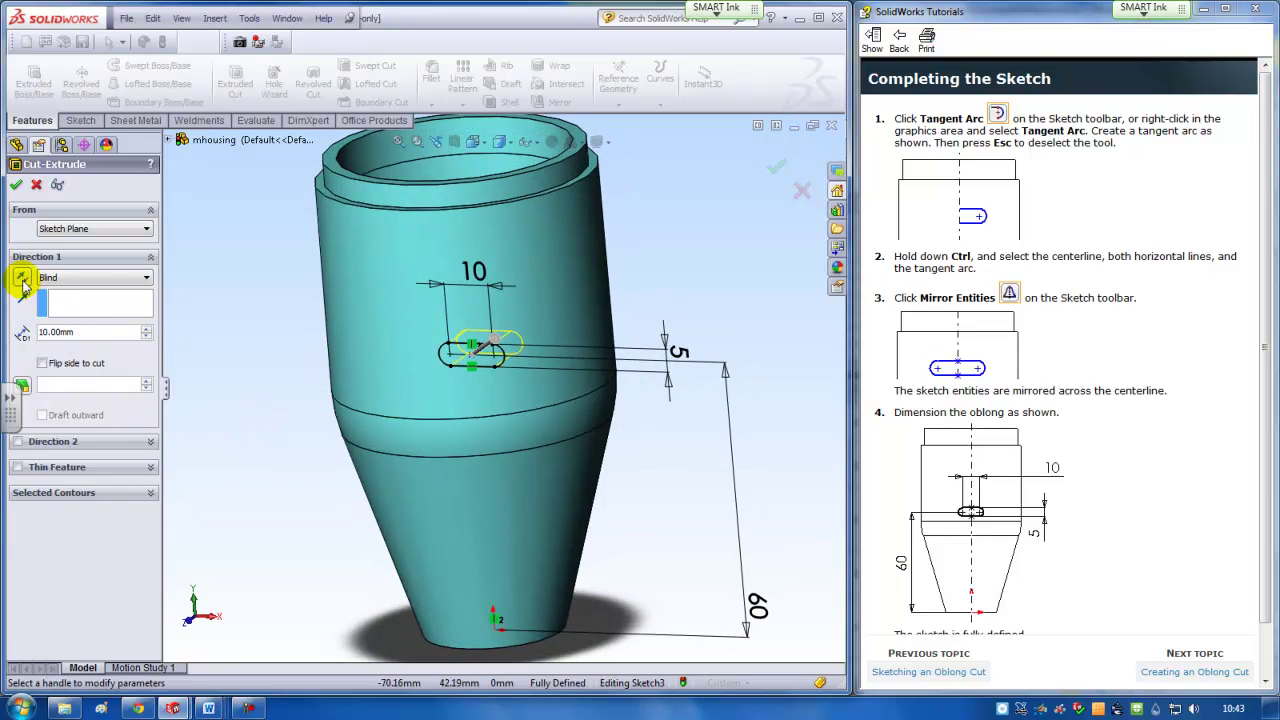
pyautogui.click(86, 277)
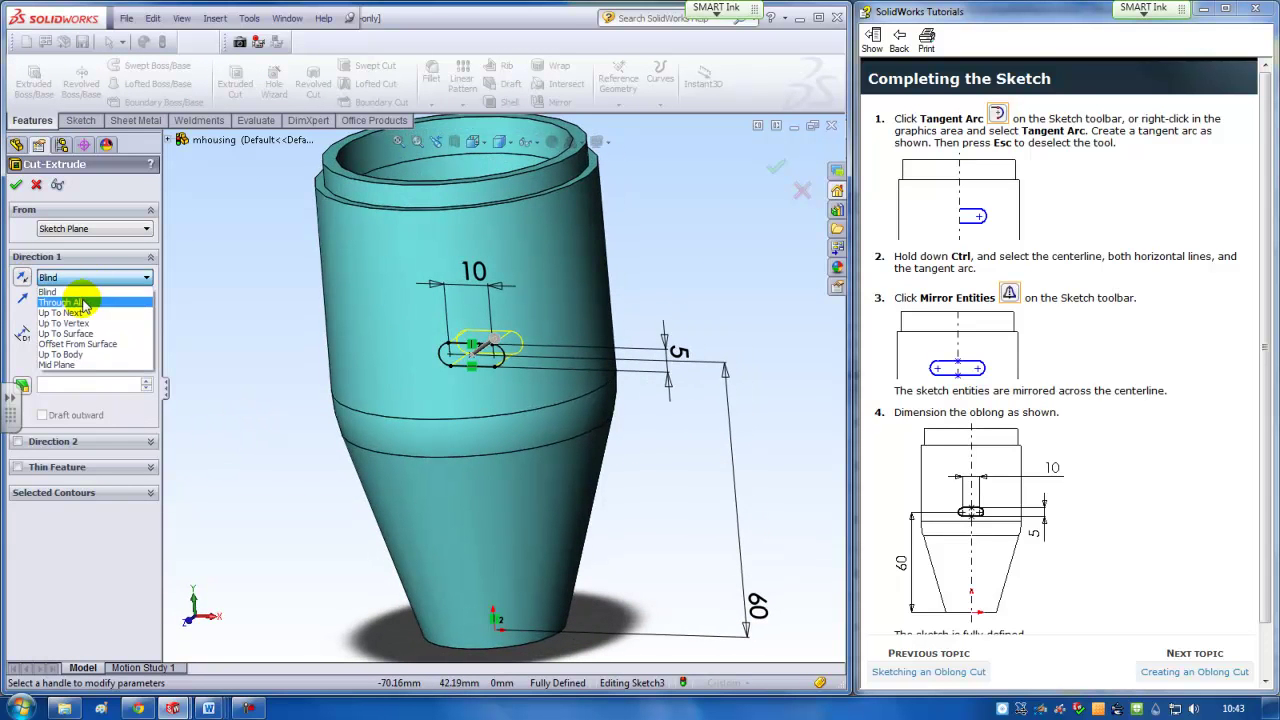
pyautogui.click(83, 303)
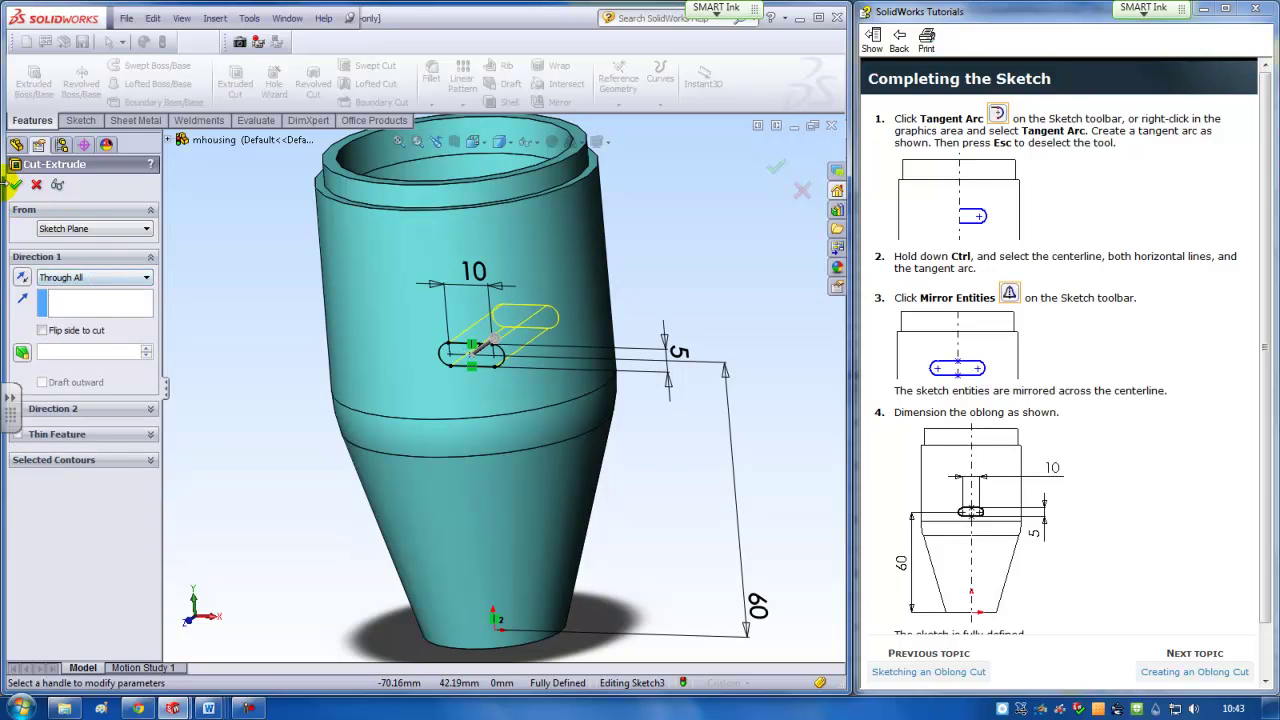
pyautogui.click(14, 188)
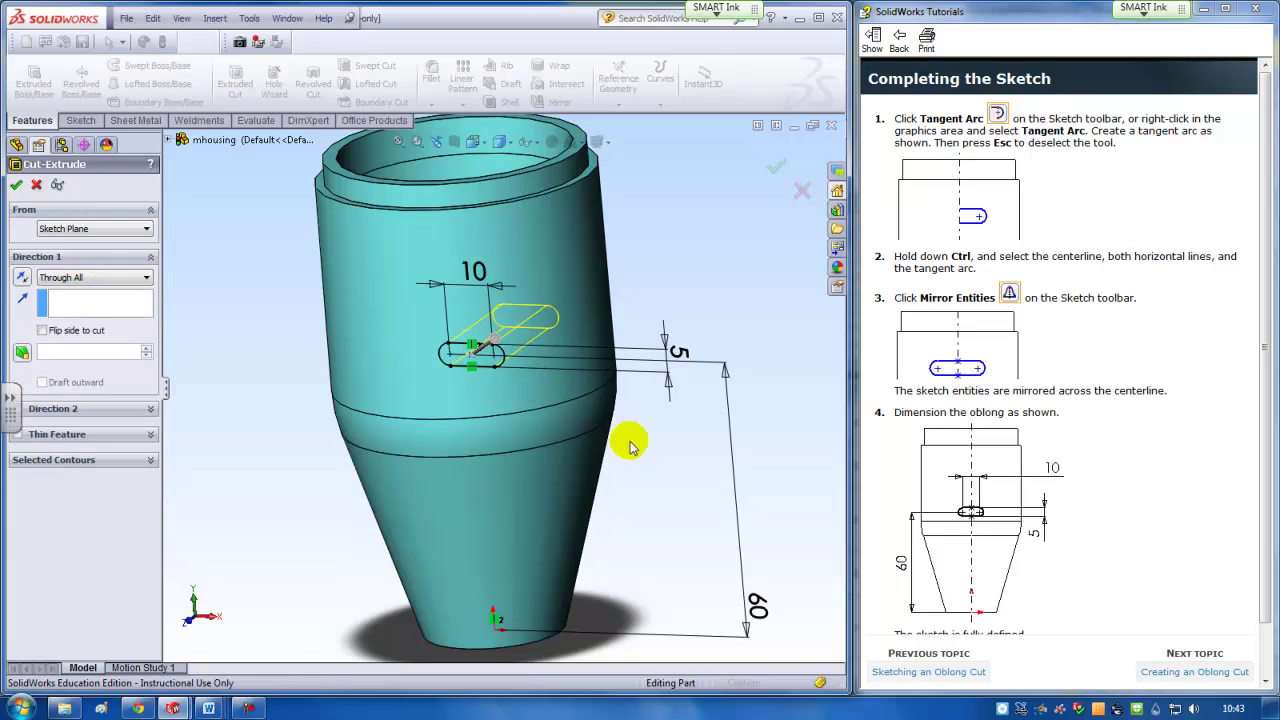
pyautogui.moveTo(643, 488)
pyautogui.mouseDown(button='middle')
pyautogui.moveTo(428, 423)
pyautogui.moveTo(417, 408)
pyautogui.moveTo(486, 451)
pyautogui.moveTo(427, 493)
pyautogui.moveTo(443, 466)
pyautogui.moveTo(509, 503)
pyautogui.mouseUp(button='middle')
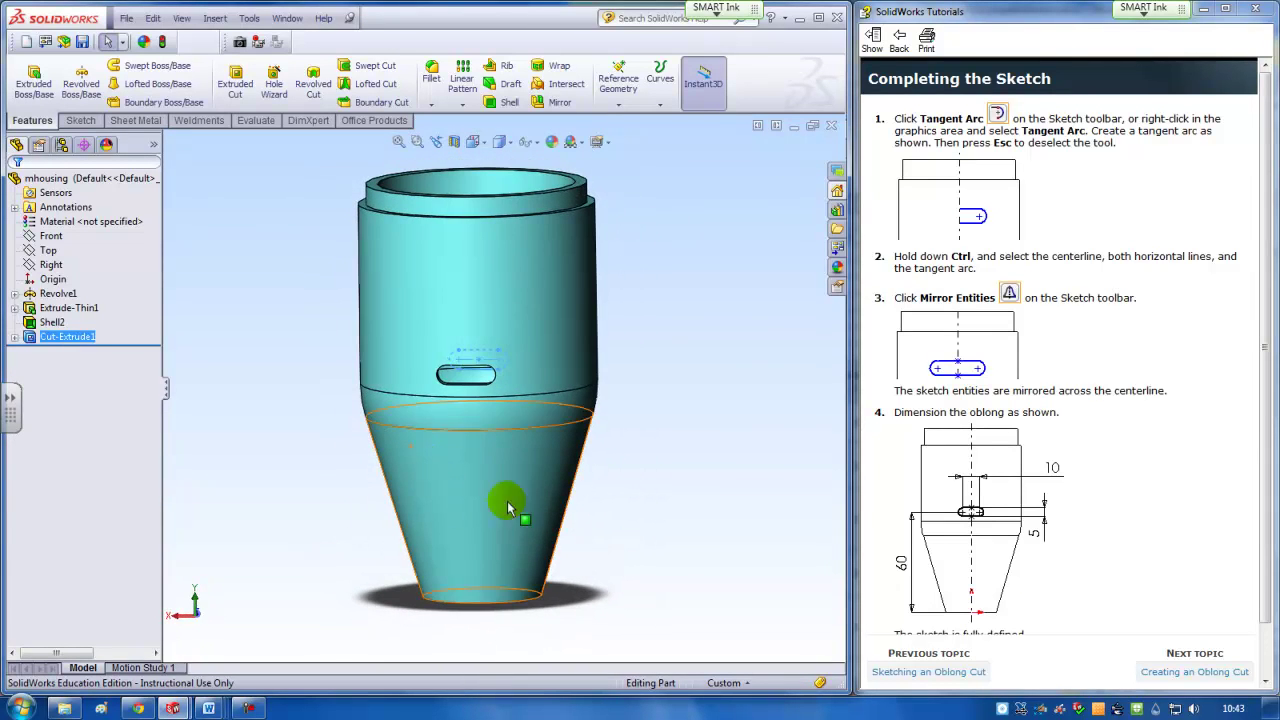
# - Show Revolve1's Sketch1 centerline on the housing and view it from above
pyautogui.scroll(-1, 1268, 512)
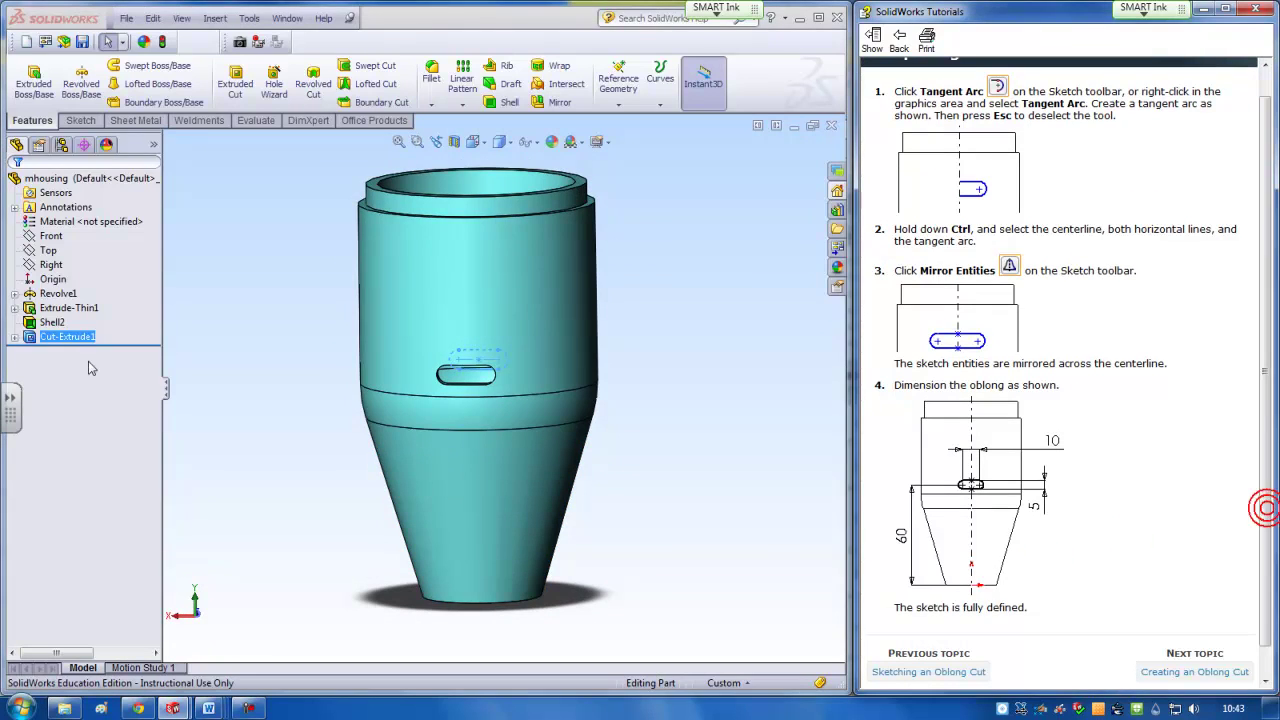
pyautogui.click(14, 293)
pyautogui.click(62, 307)
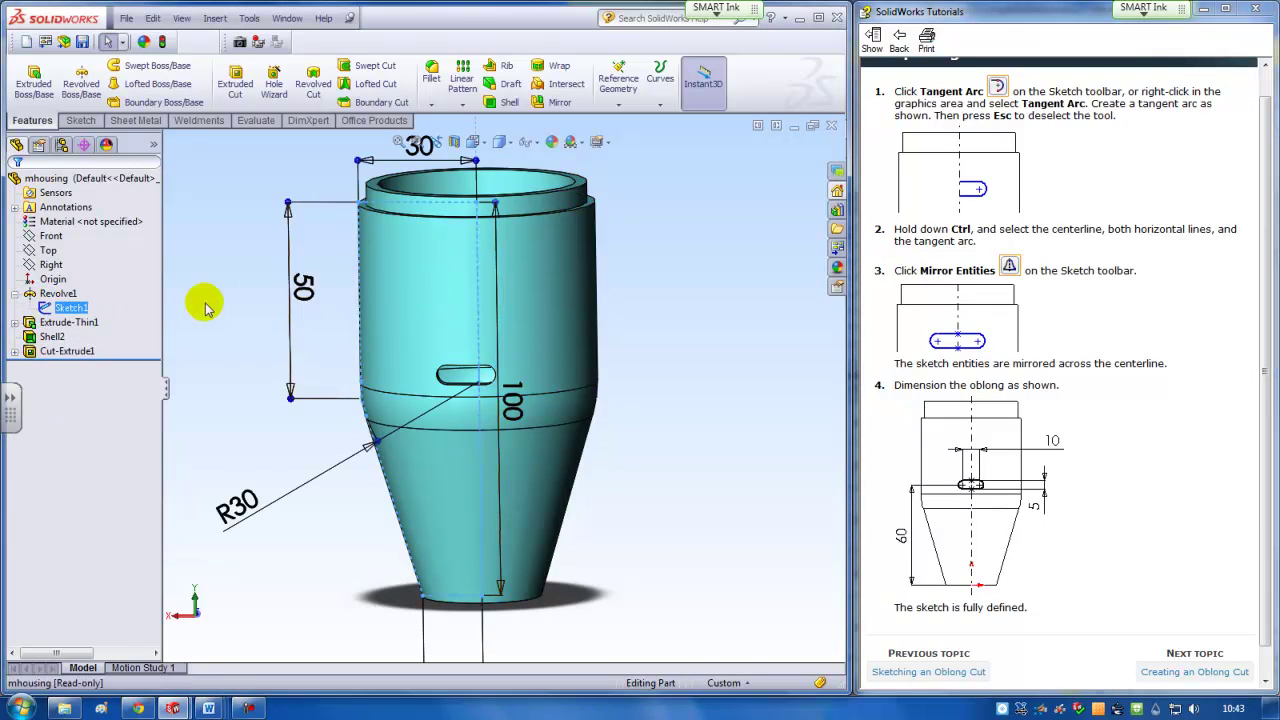
pyautogui.click(258, 324)
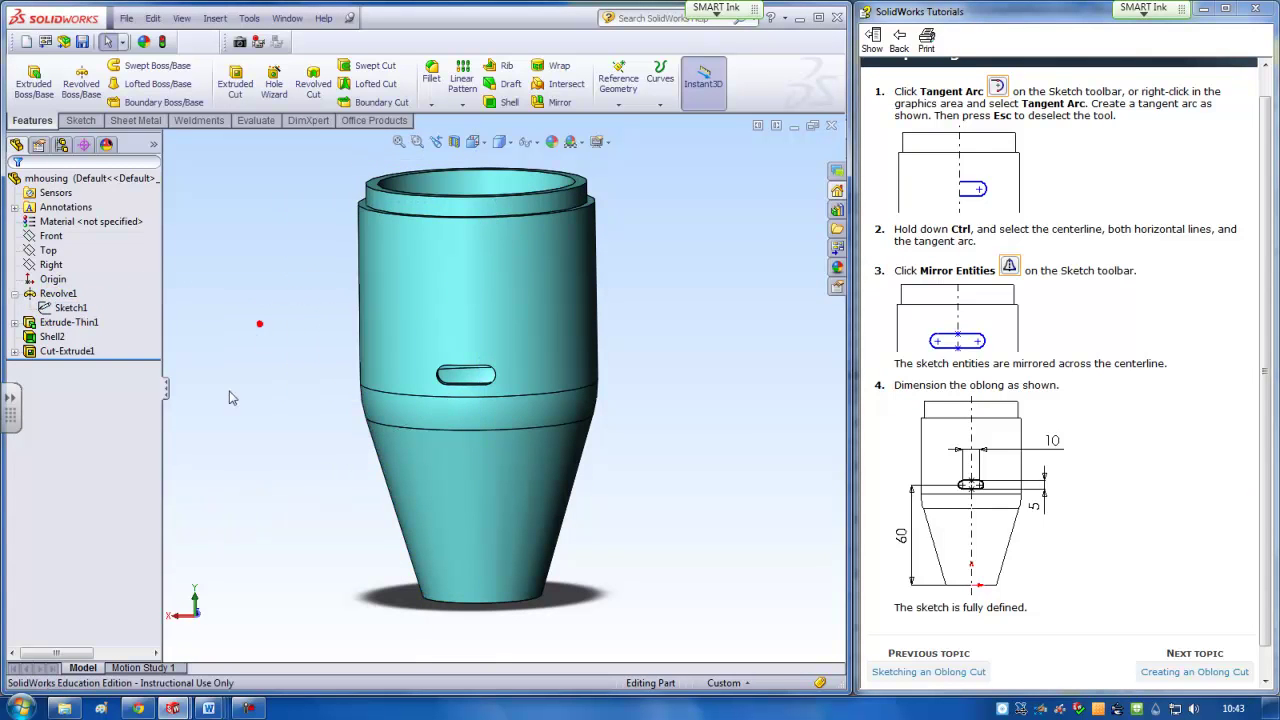
pyautogui.rightClick(70, 310)
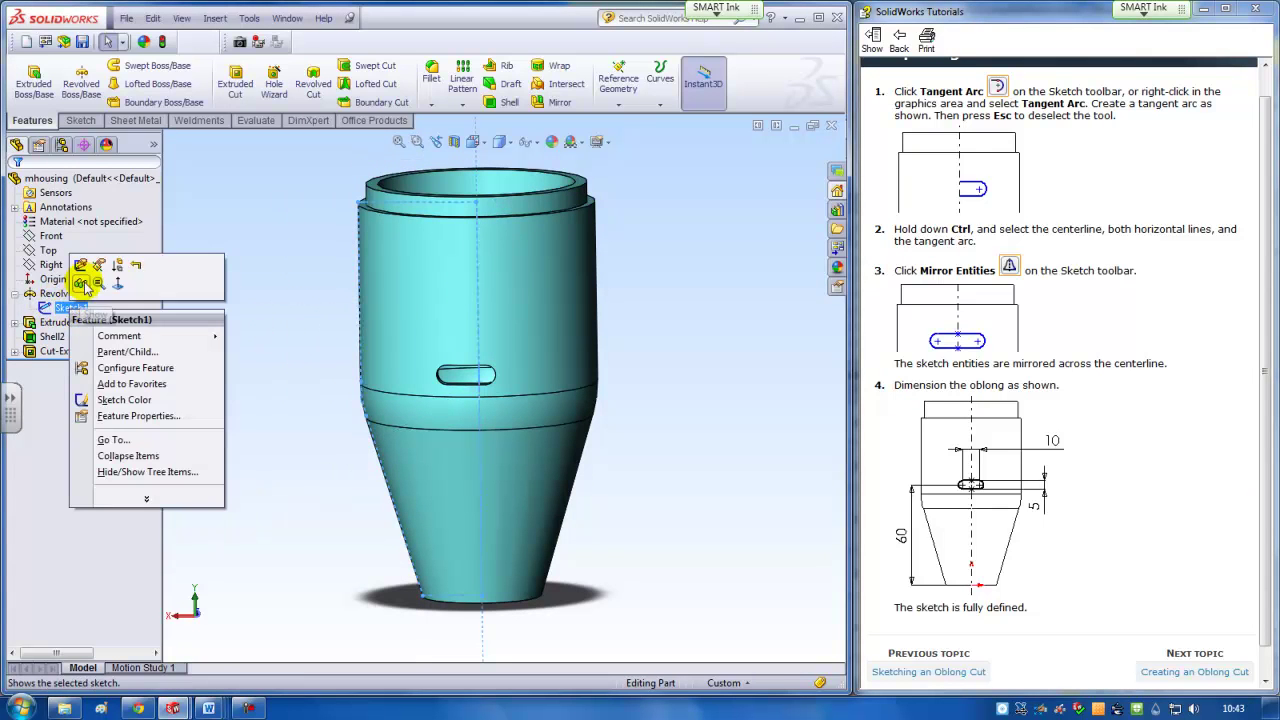
pyautogui.click(82, 278)
pyautogui.moveTo(675, 415); pyautogui.dragTo(381, 330, button='middle')
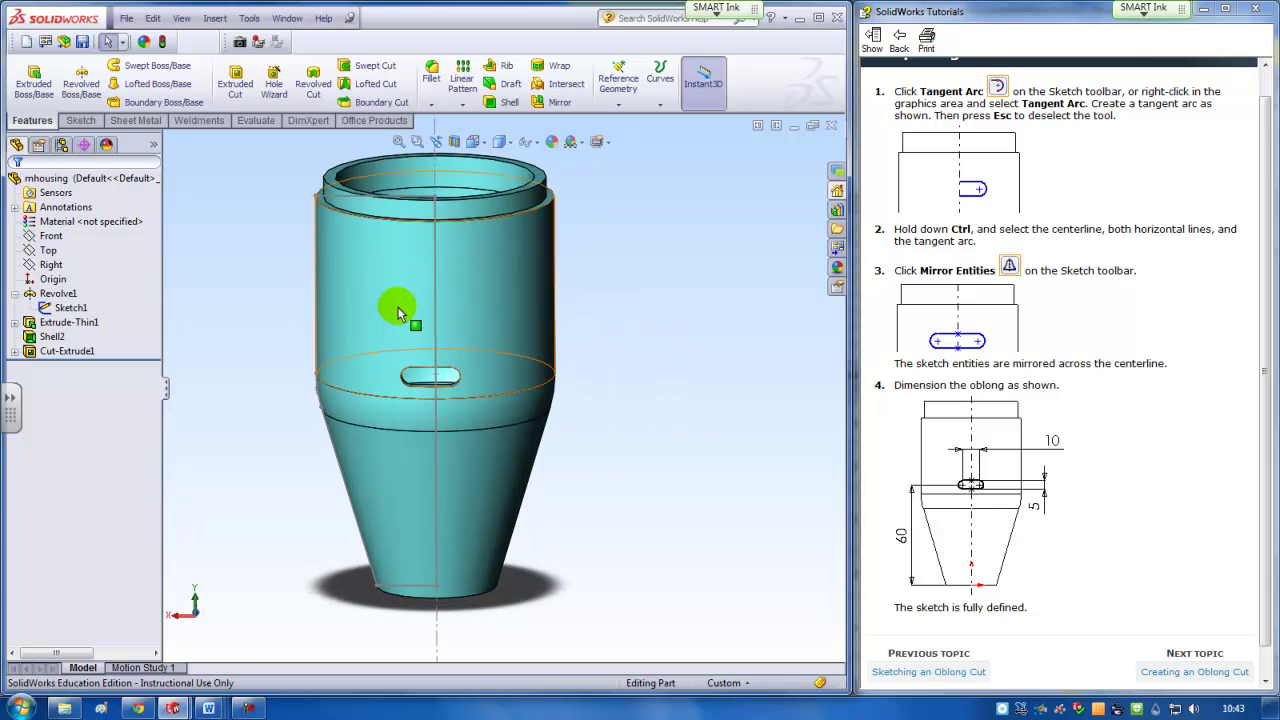
# - Linear-pattern Cut-Extrude1 upward along the Sketch1 centerline: 4 instances, 10 mm apart
pyautogui.click(474, 100)
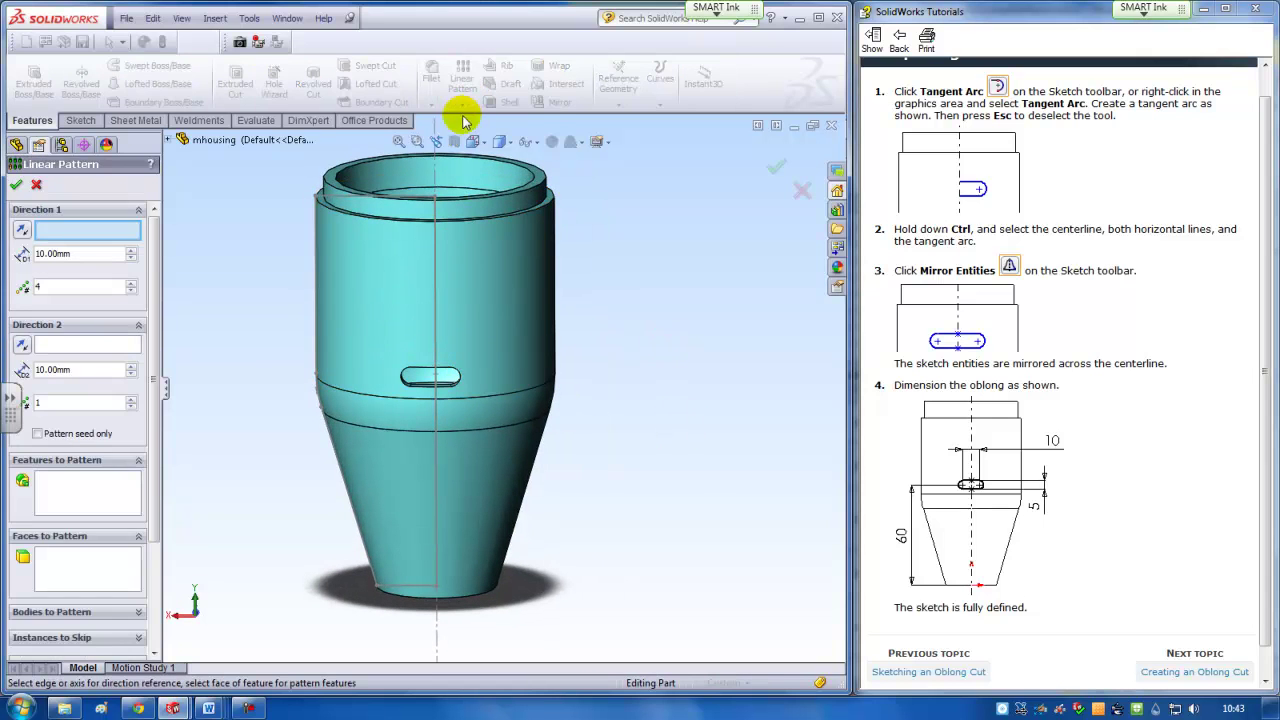
pyautogui.click(434, 345)
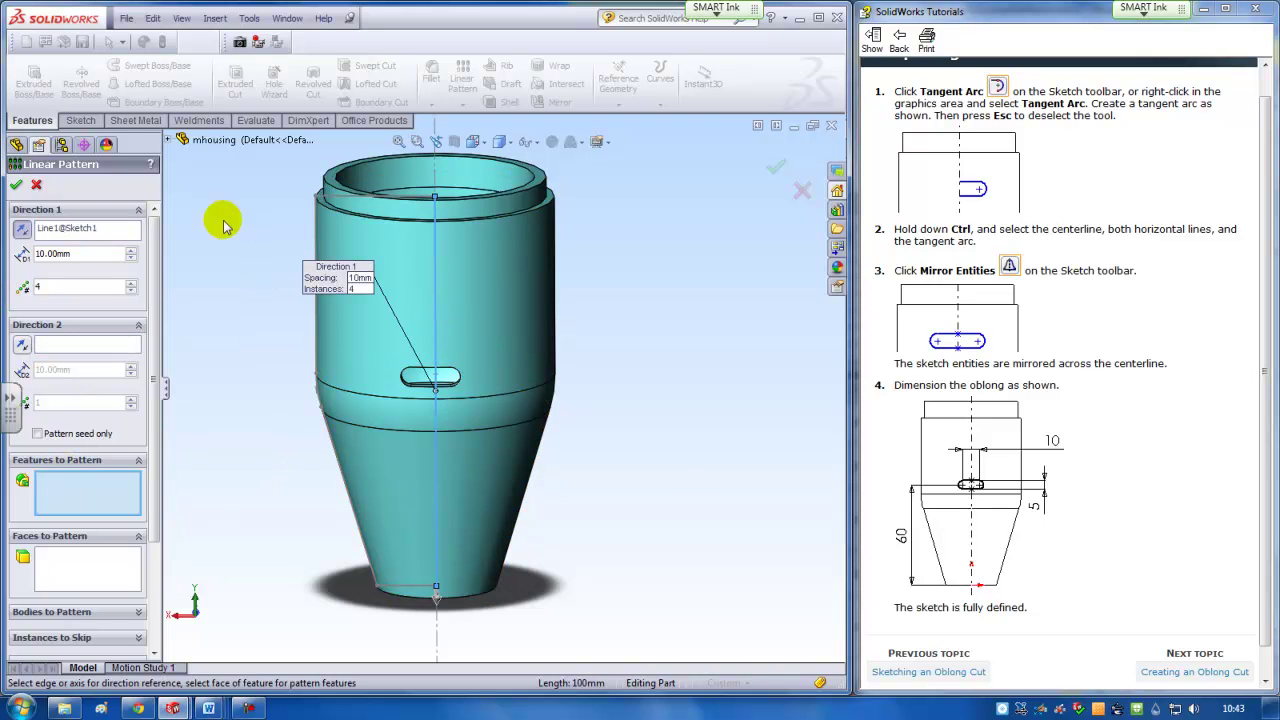
pyautogui.scroll(-2, 432, 427)
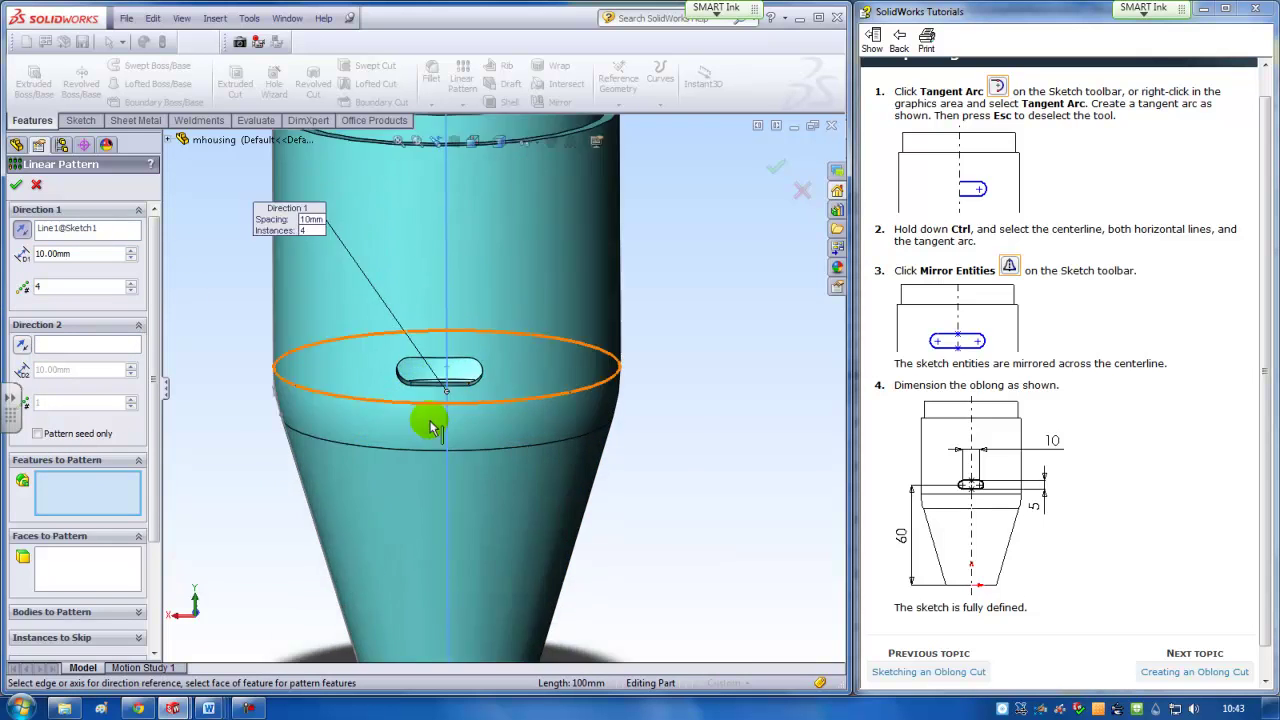
pyautogui.scroll(-2, 432, 427)
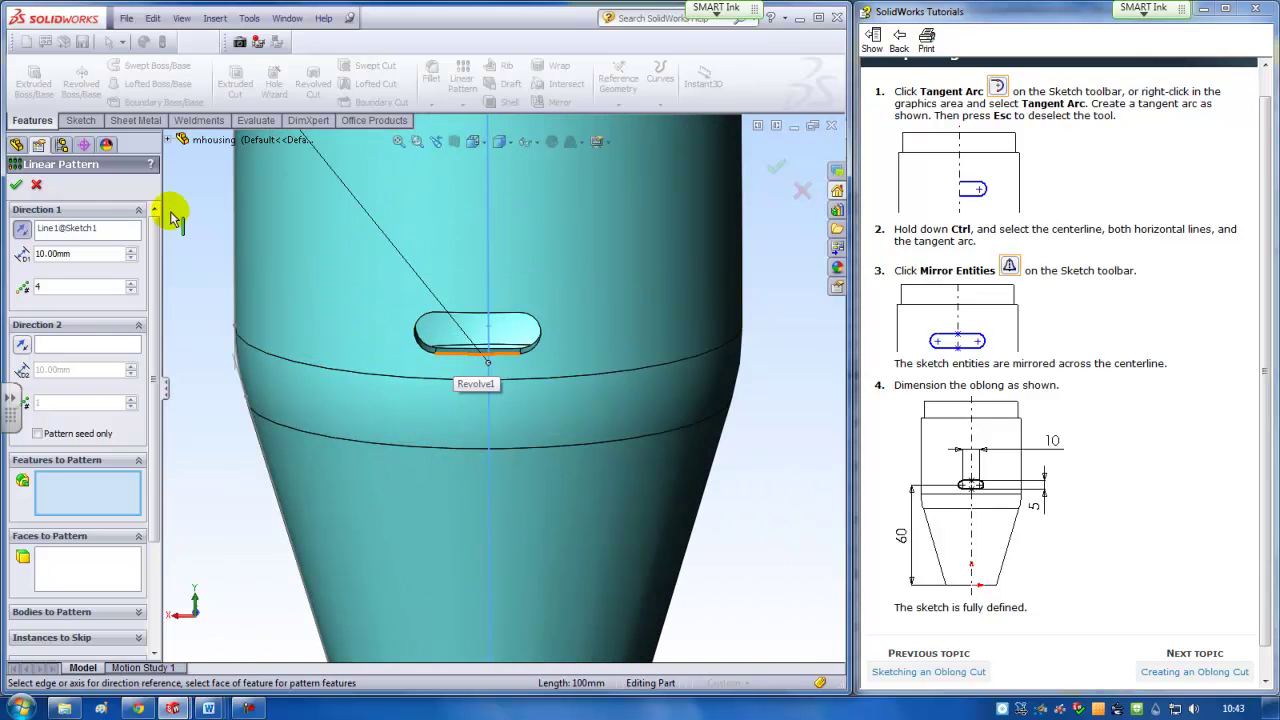
pyautogui.press('f')
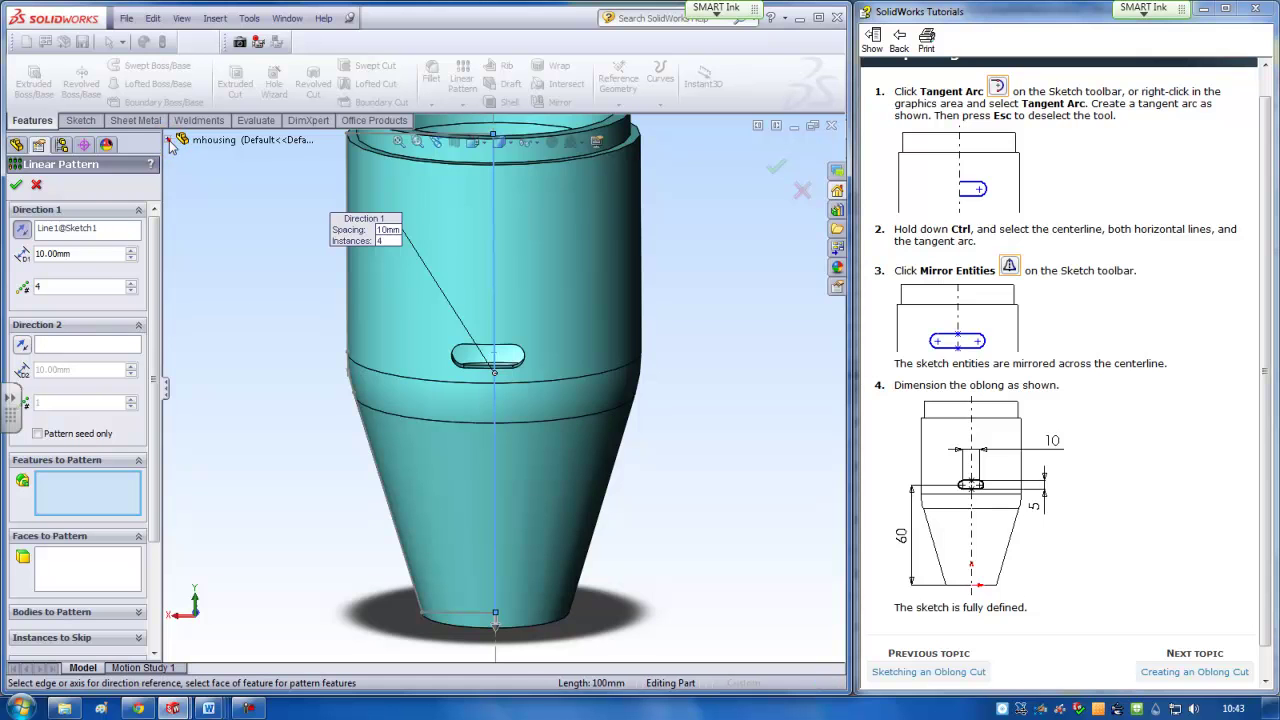
pyautogui.click(170, 140)
pyautogui.click(229, 300)
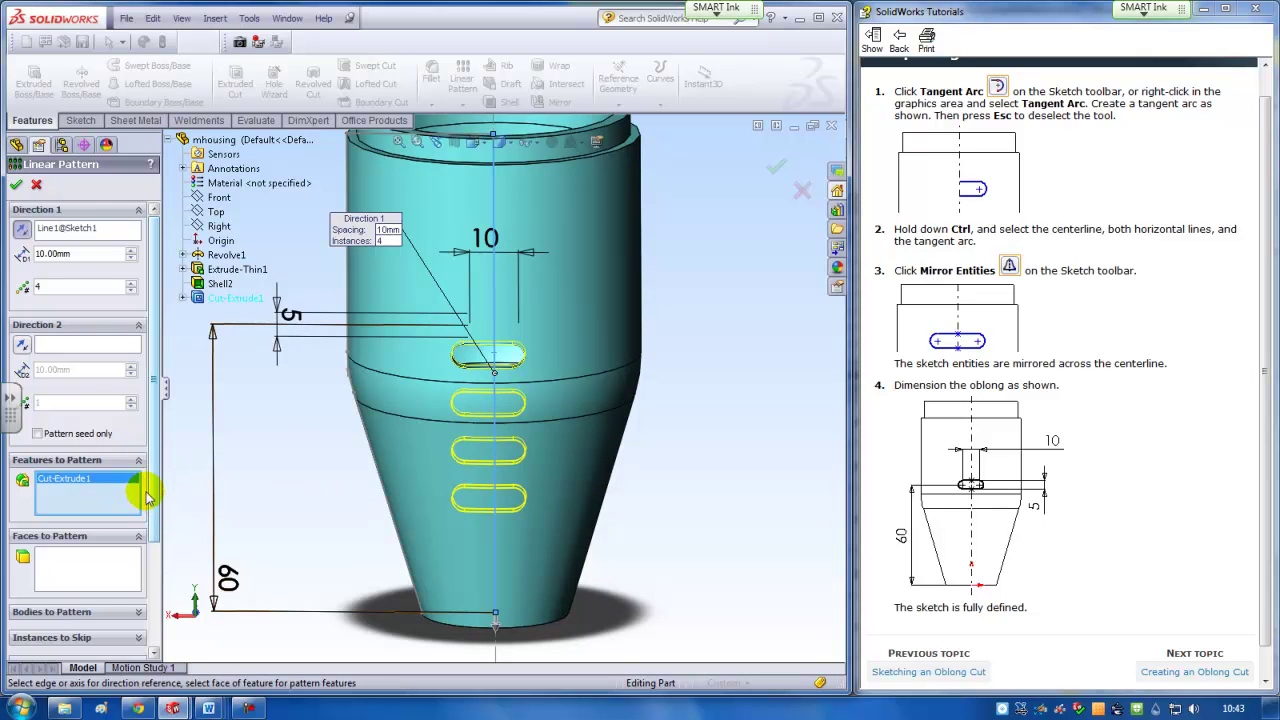
pyautogui.click(22, 228)
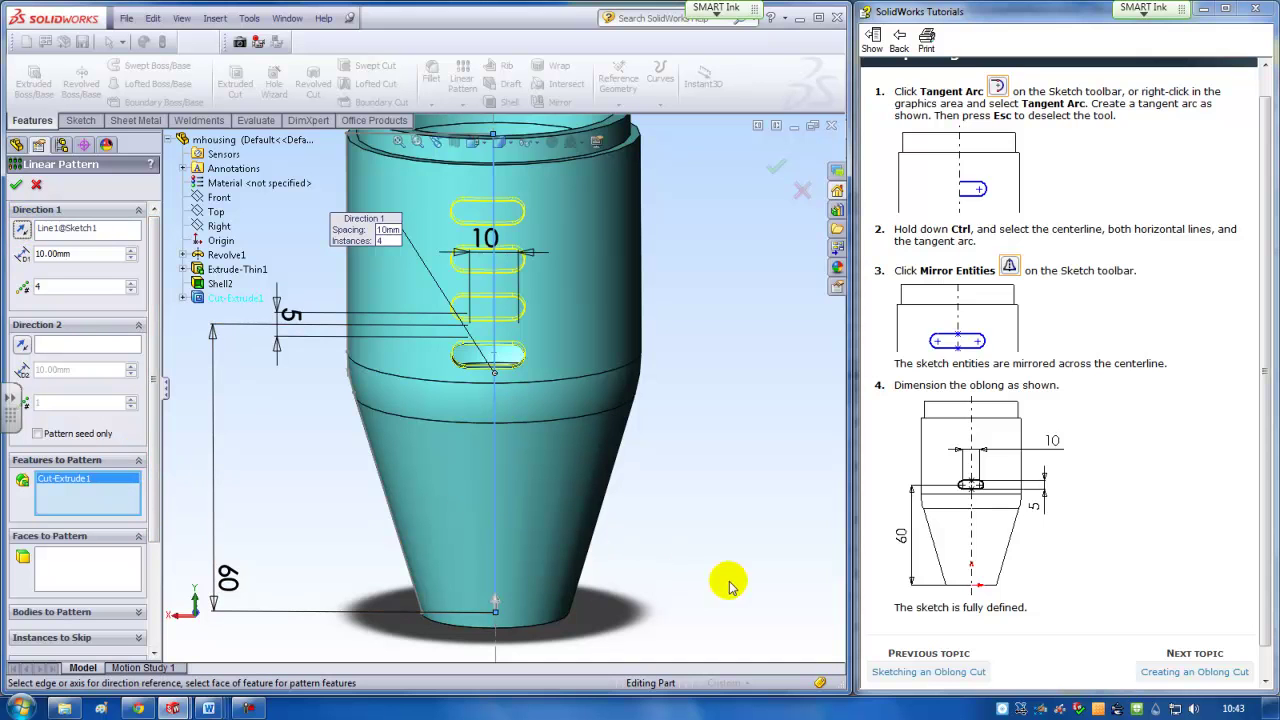
pyautogui.click(1195, 671)
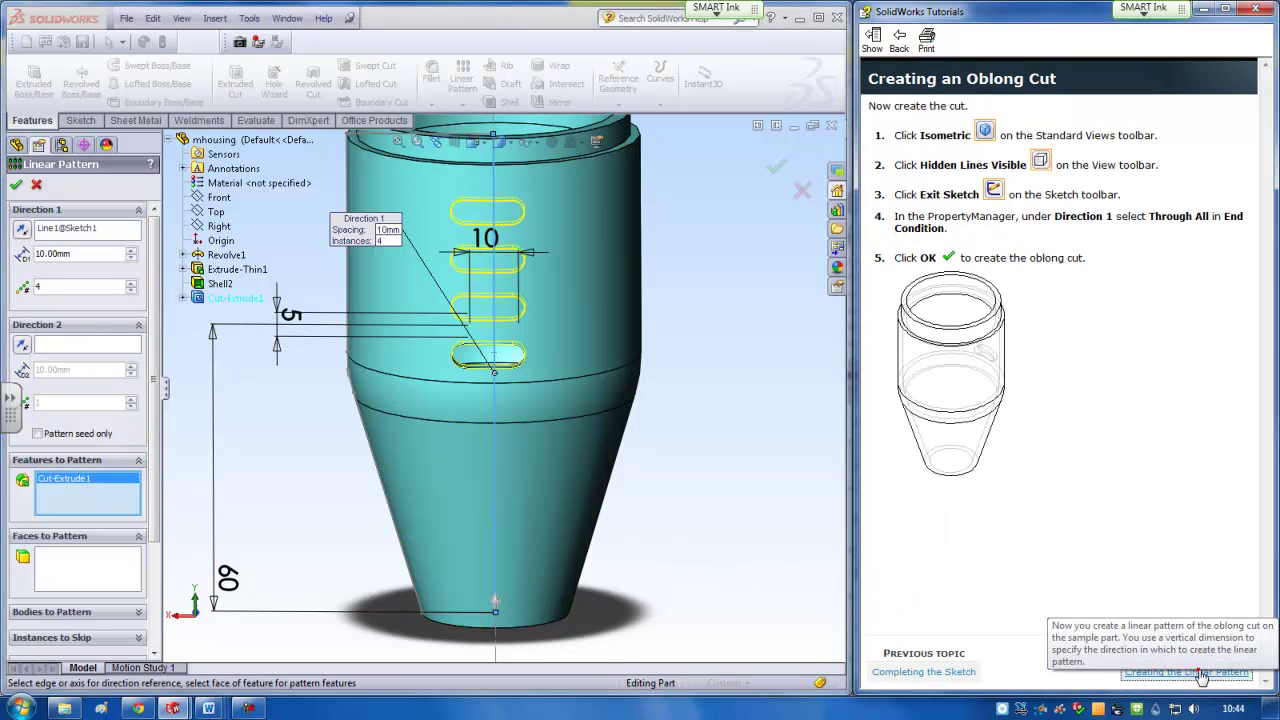
pyautogui.click(1199, 672)
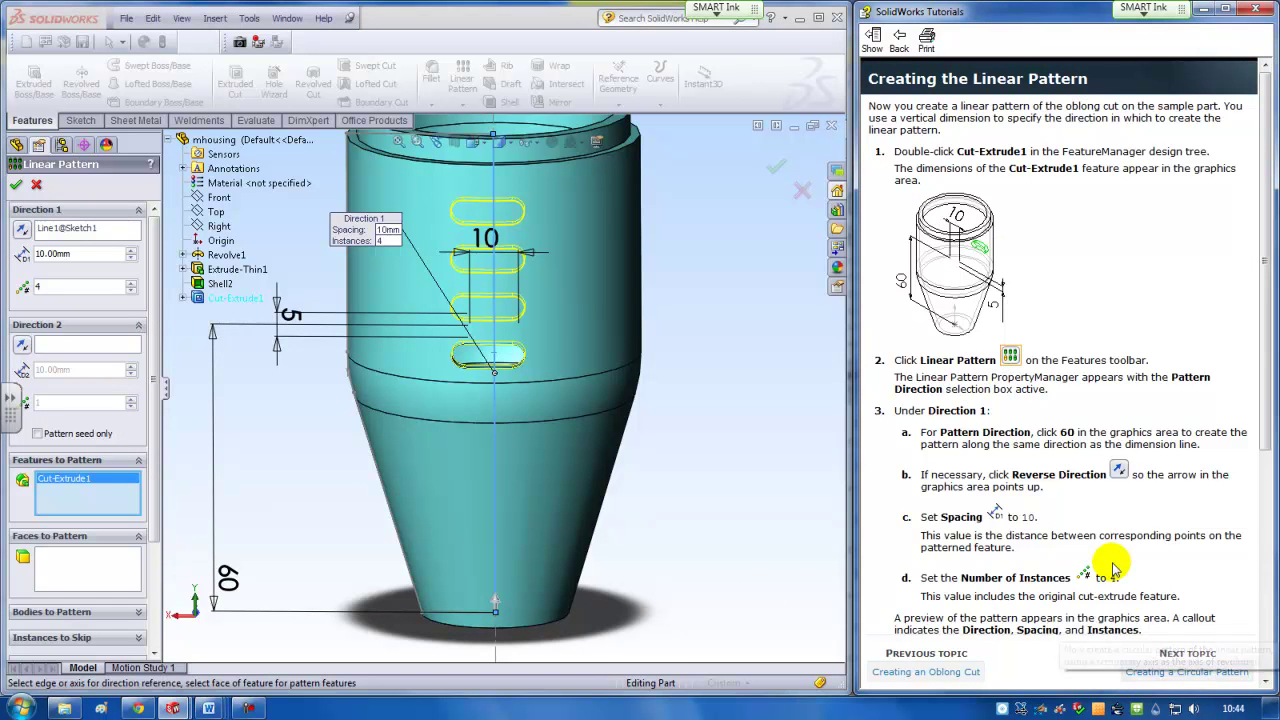
pyautogui.click(16, 187)
# - Tilt the housing and advance the tutorial to Completing a Circular Pattern
pyautogui.press('f')
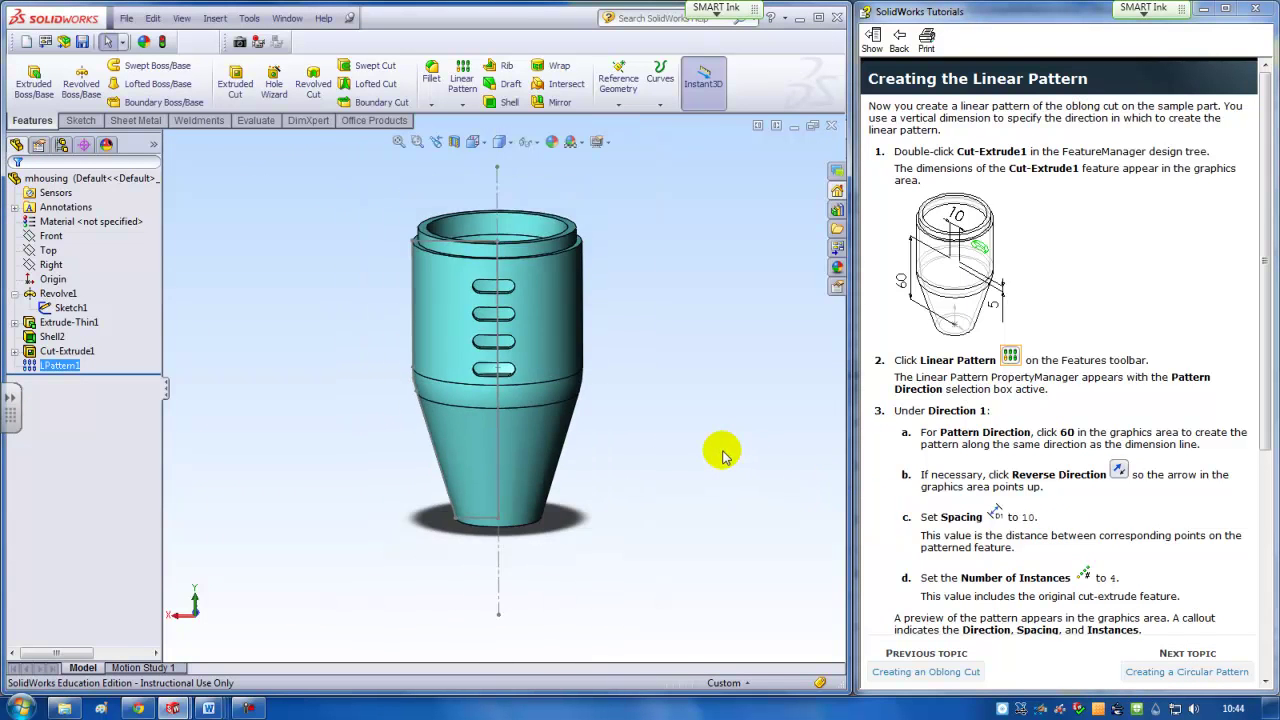
pyautogui.moveTo(725, 455); pyautogui.dragTo(688, 466, button='middle')
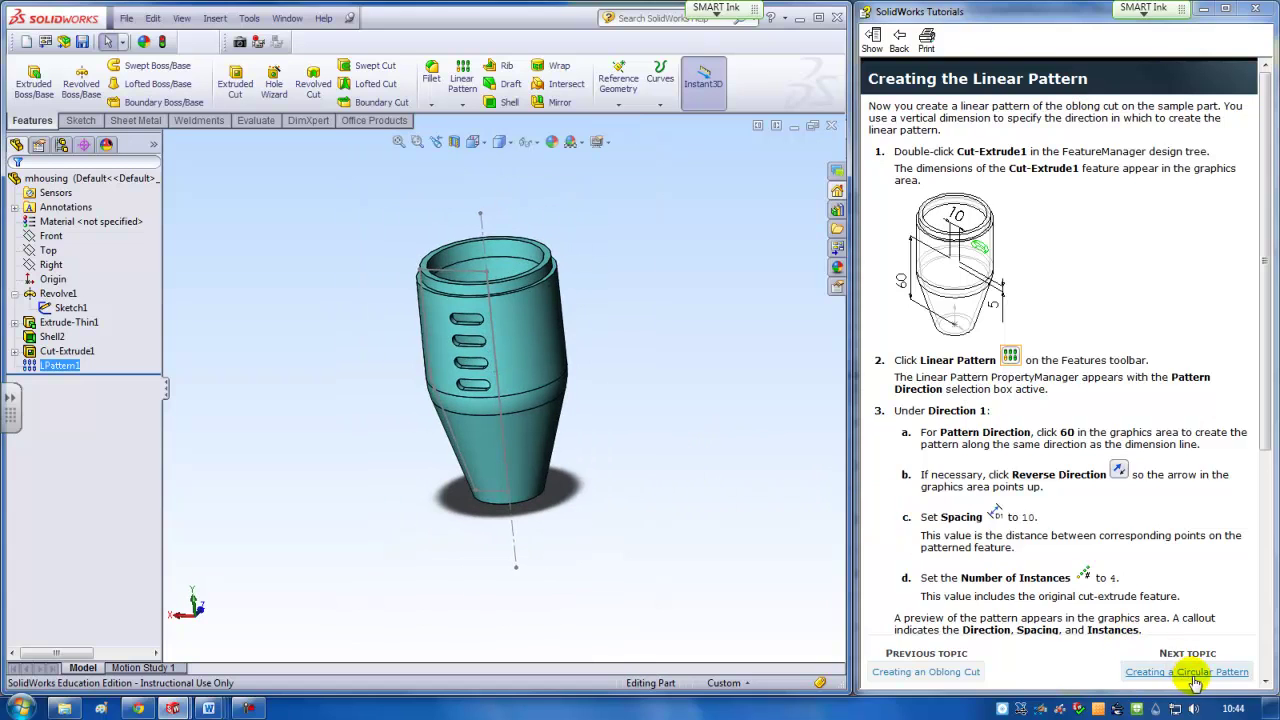
pyautogui.click(1195, 676)
pyautogui.click(1195, 676)
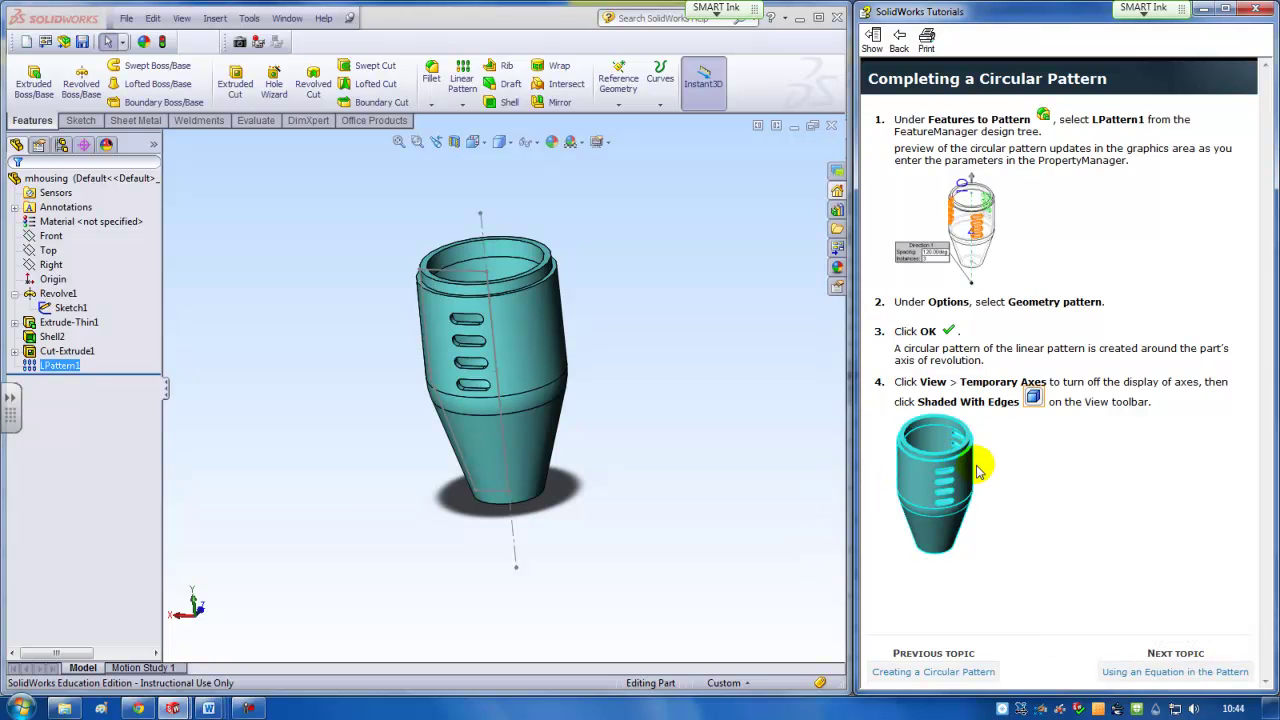
pyautogui.click(461, 104)
# - Circular-pattern the slot column about the top rim edge: 360° with 3 instances
pyautogui.click(505, 135)
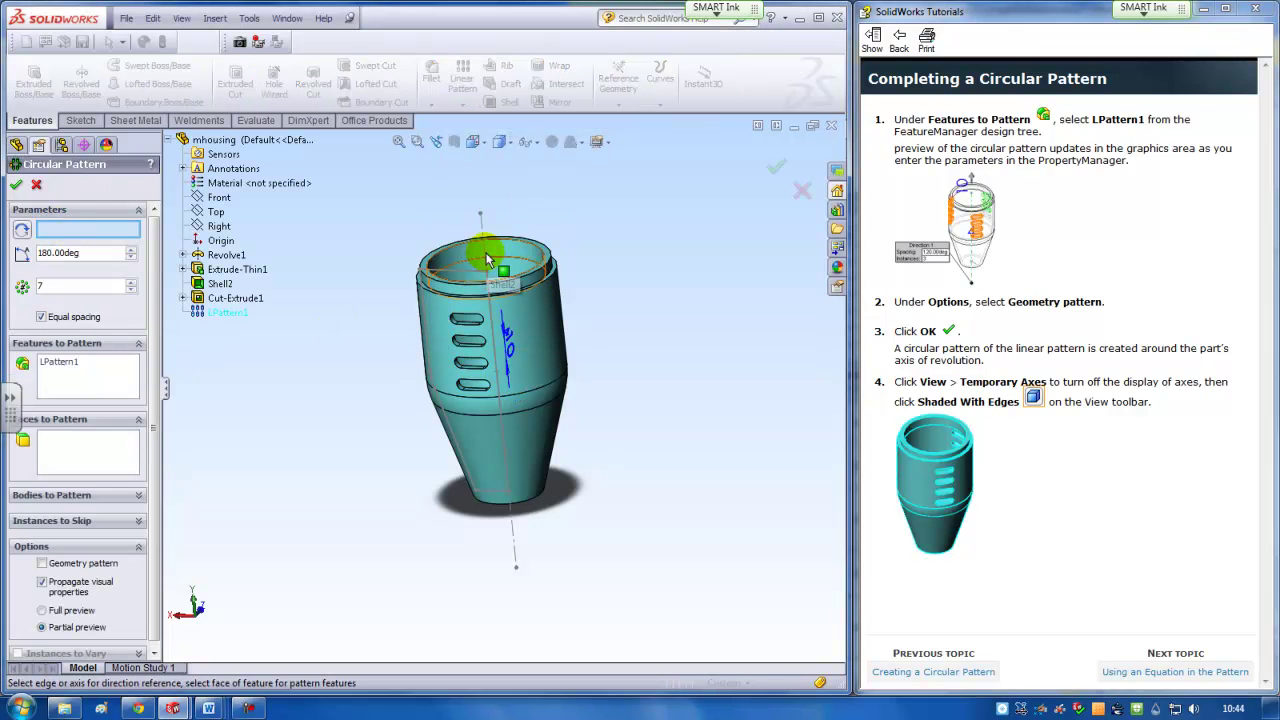
pyautogui.scroll(-3, 480, 262)
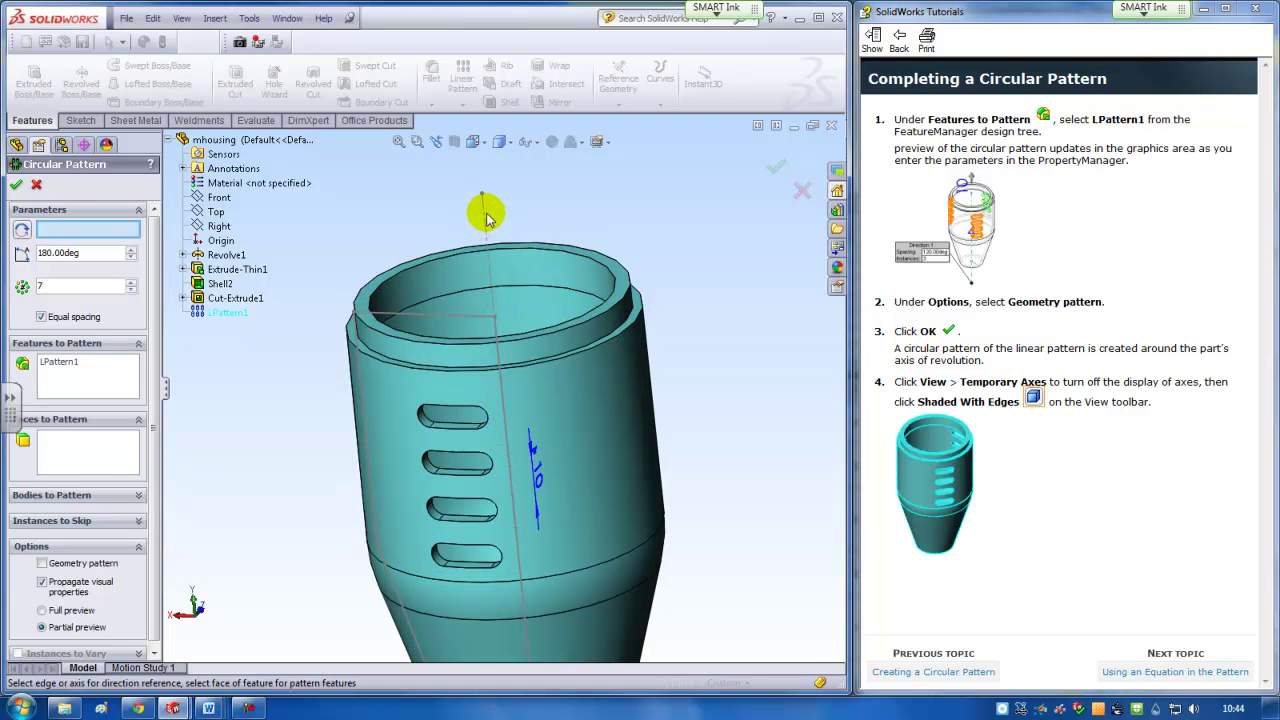
pyautogui.click(545, 333)
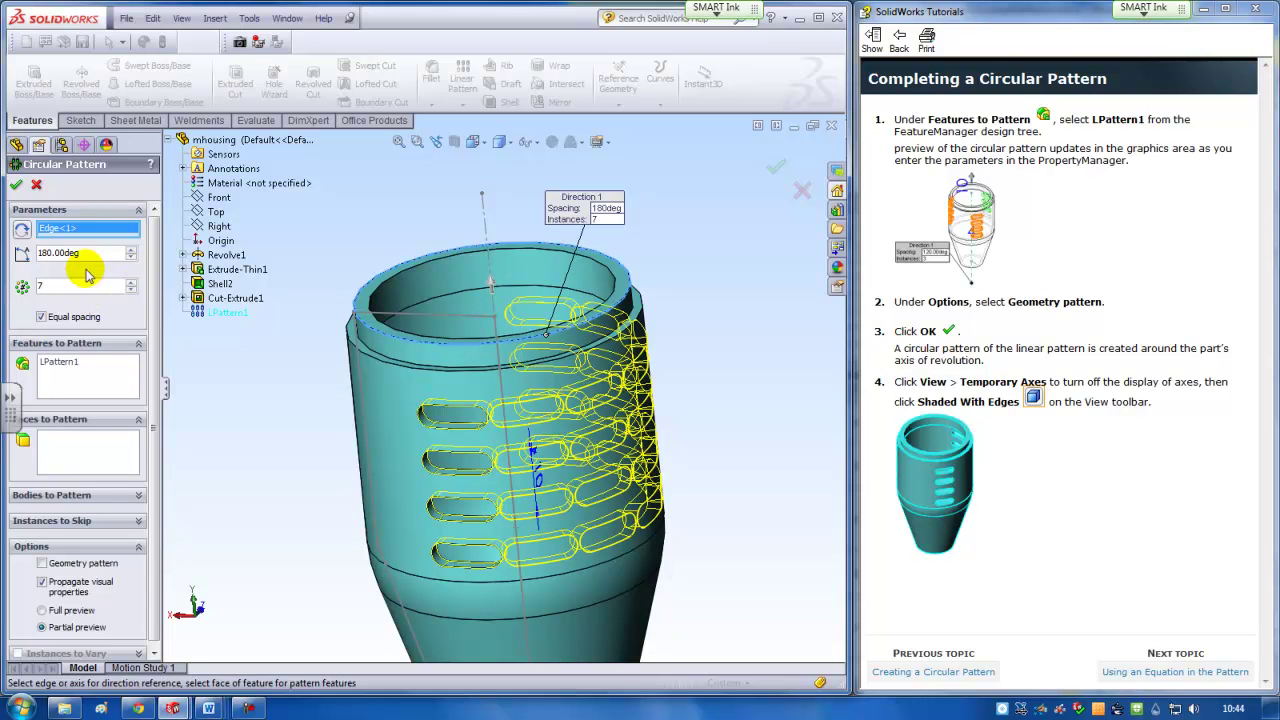
pyautogui.write('360')
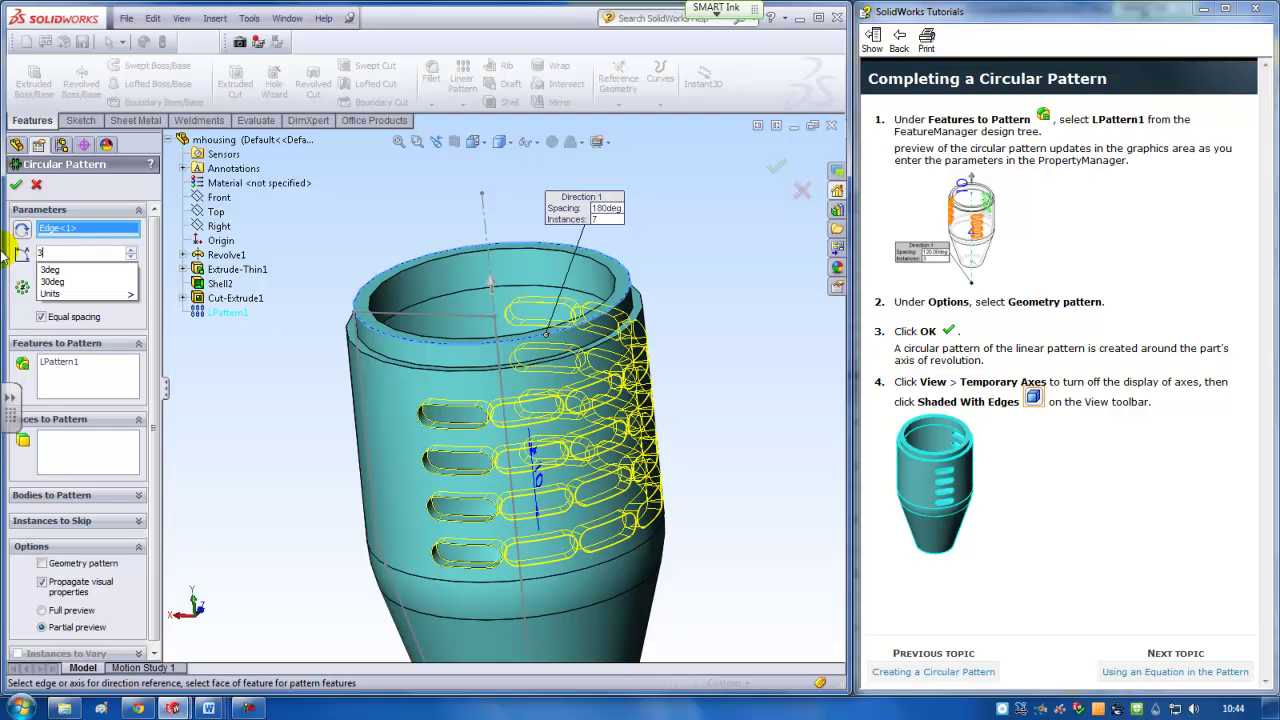
pyautogui.press('Return')
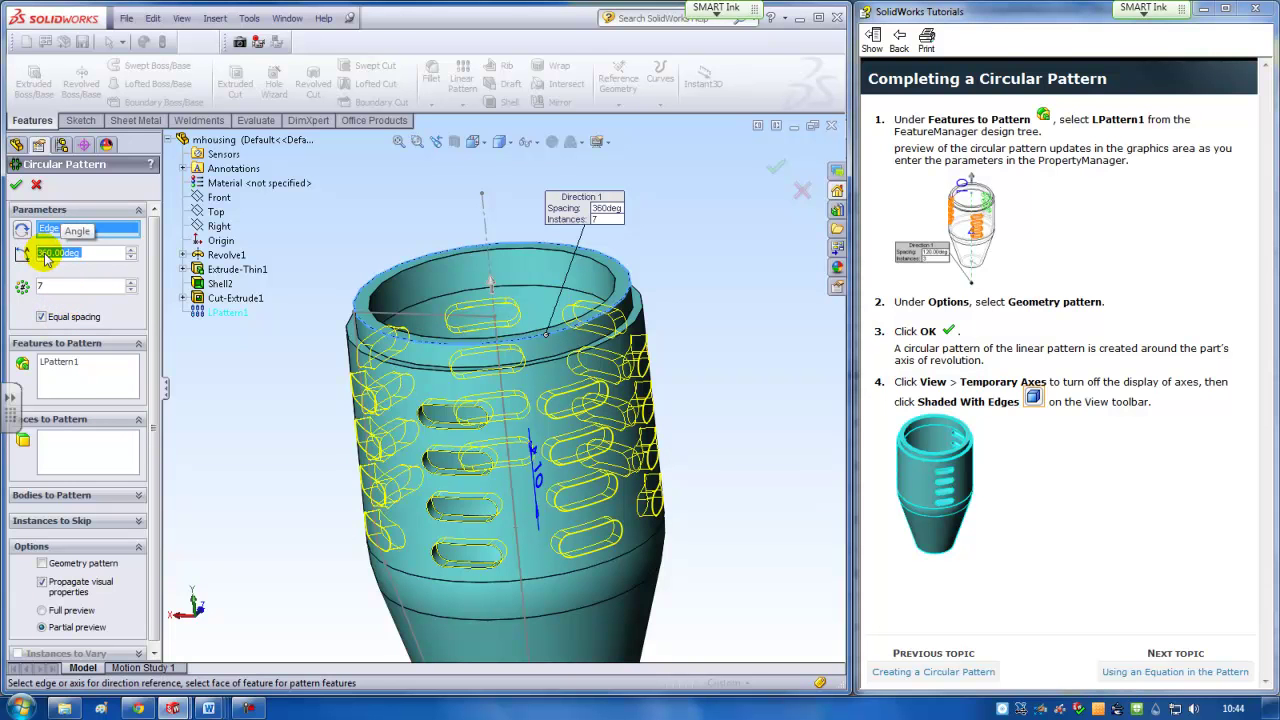
pyautogui.click(130, 292)
pyautogui.click(130, 292)
pyautogui.click(130, 292)
pyautogui.click(130, 292)
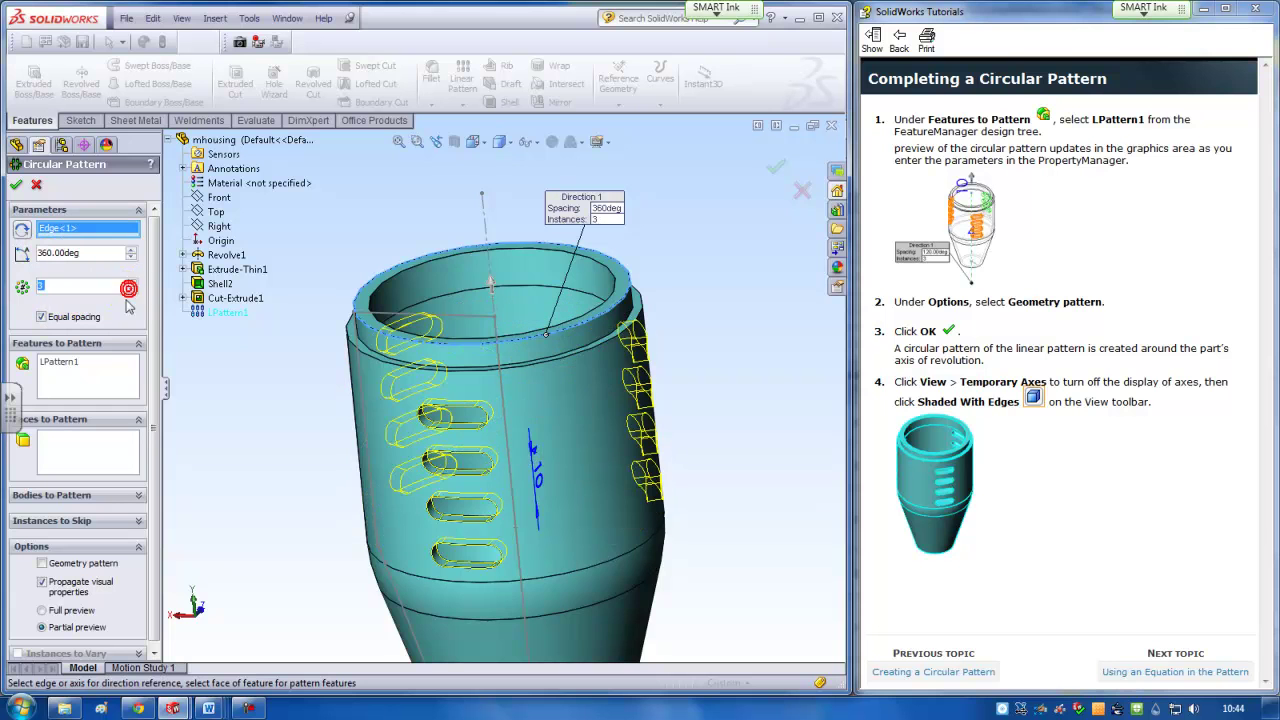
pyautogui.click(17, 186)
pyautogui.moveTo(371, 300); pyautogui.dragTo(383, 370, button='middle')
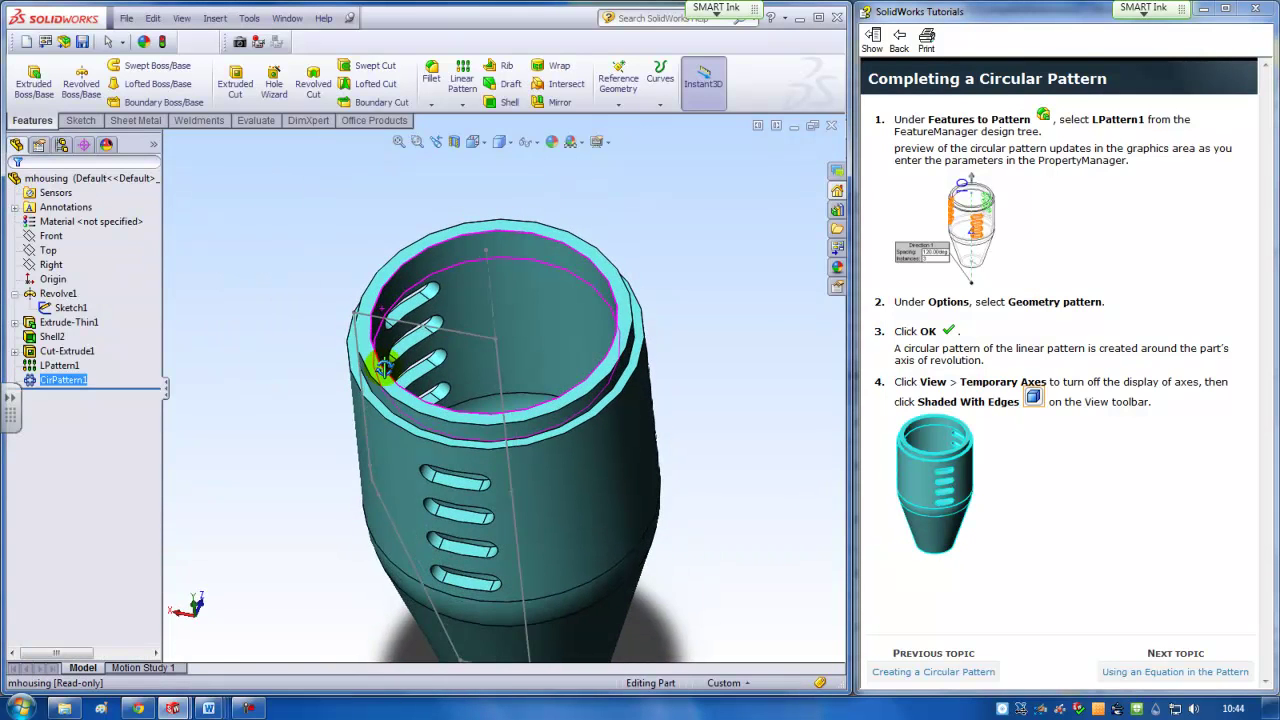